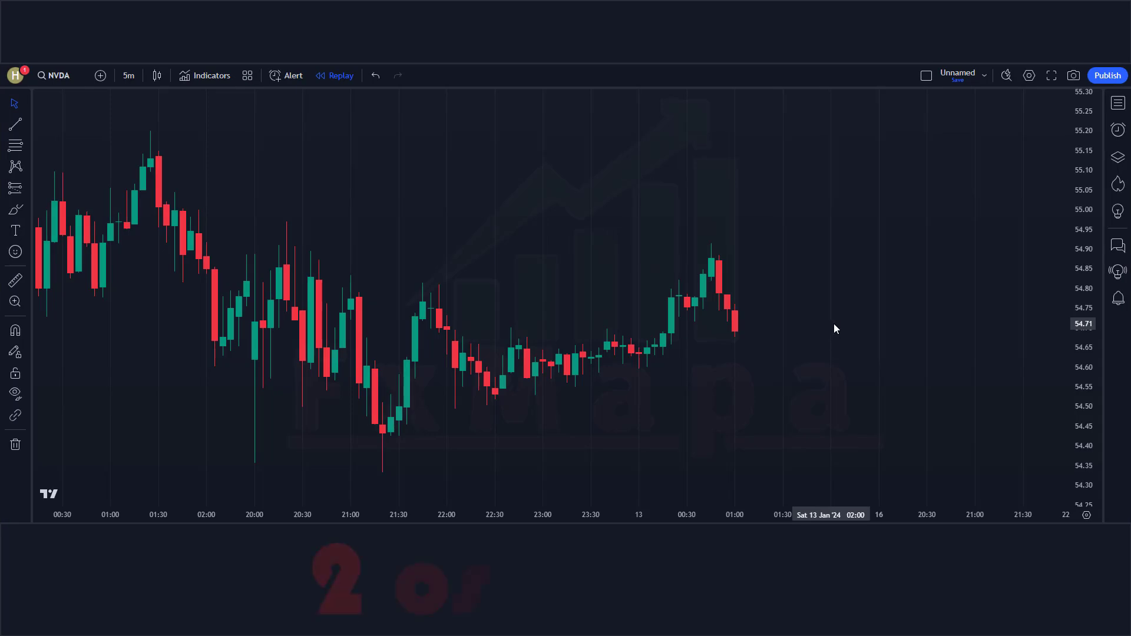
Add the Range Filter Buy and Sell 5min strategy to the NVDA chart
{"action": "left_click", "coordinate": [211, 75]}
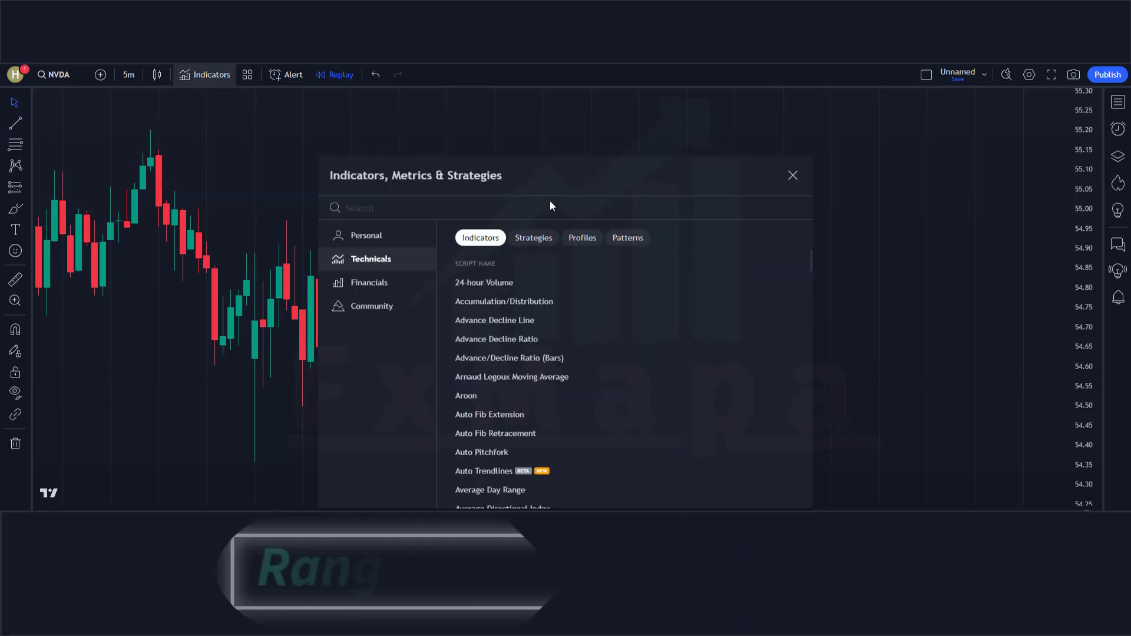
{"action": "type", "text": "Range Filter Buy And Sell"}
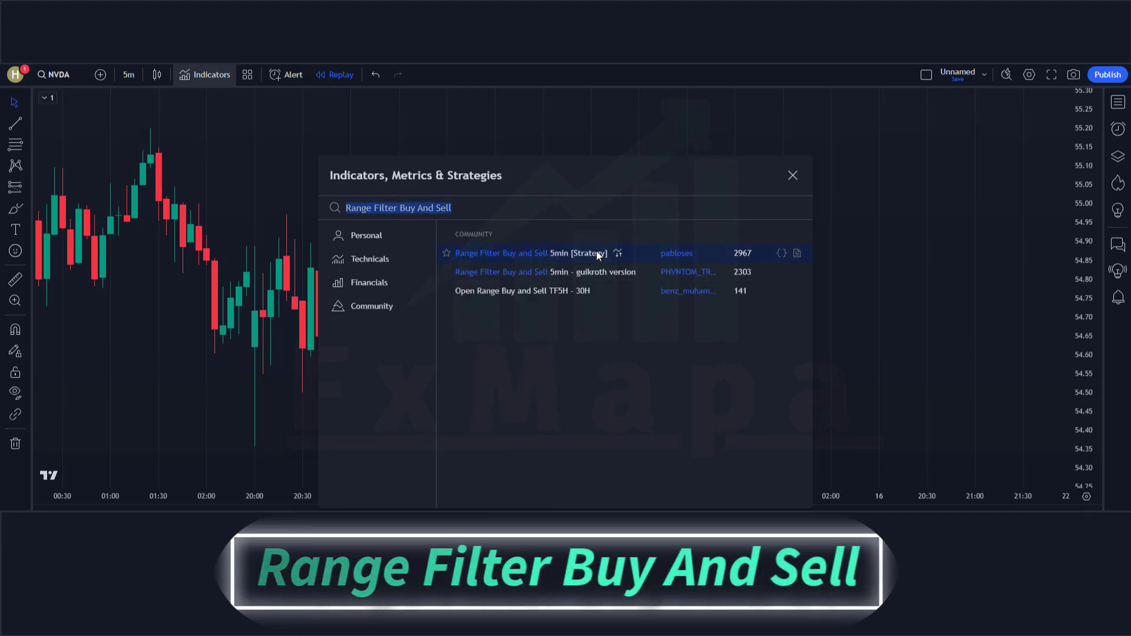
{"action": "left_click", "coordinate": [595, 251]}
{"action": "left_click", "coordinate": [863, 322]}
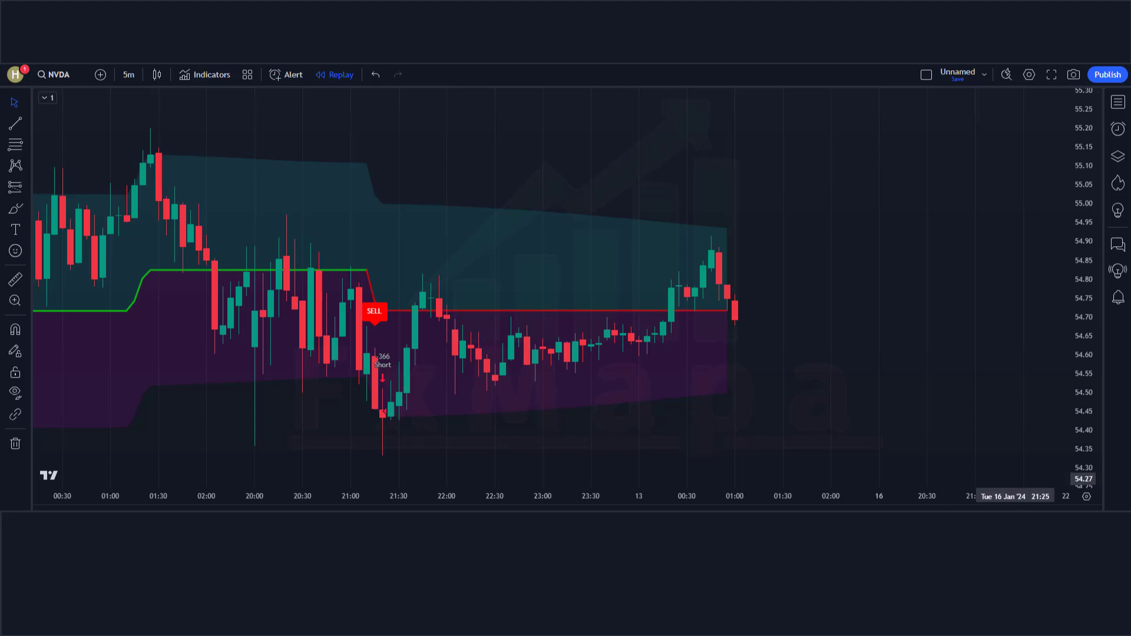
Turn off Trades on chart in the Range Filter strategy's Style settings
{"action": "double_click", "coordinate": [384, 327]}
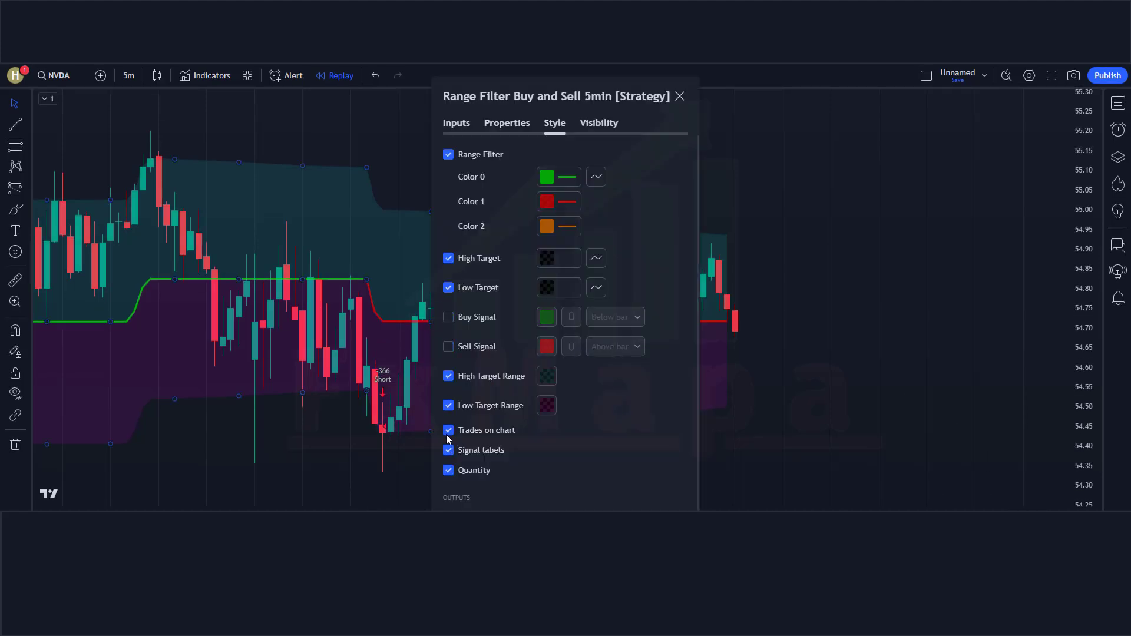
{"action": "left_click", "coordinate": [793, 449]}
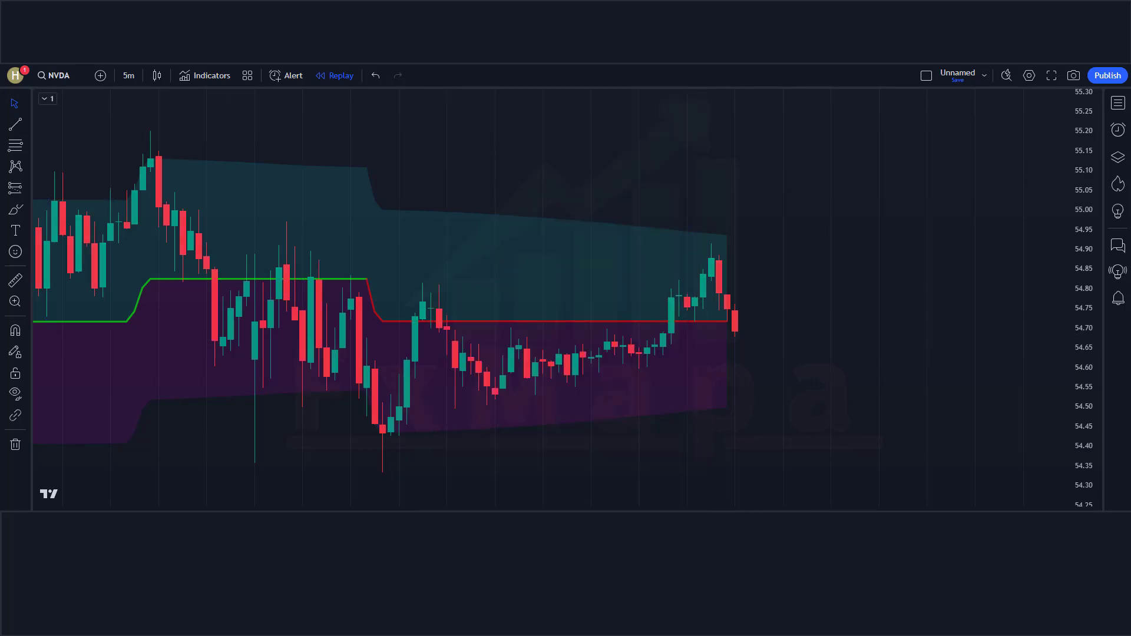
{"action": "left_click", "coordinate": [216, 74]}
Add the TradeDots 'Buy Sell With Z score' strategy as its own pane and review its settings
{"action": "type", "text": "Buy Sell With Z score"}
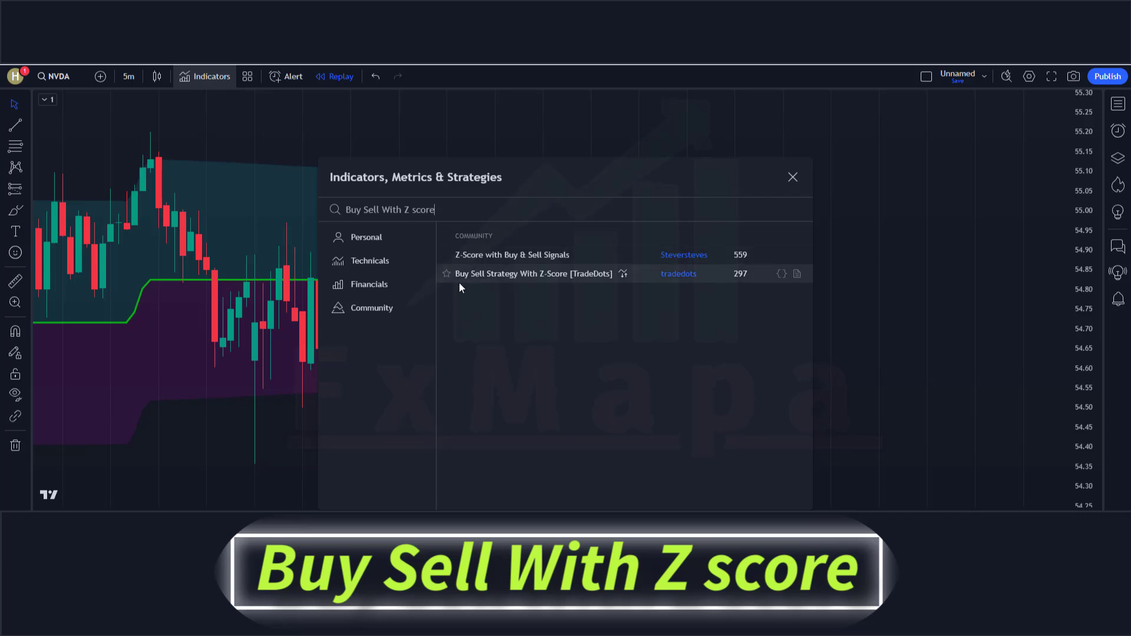
{"action": "left_click", "coordinate": [545, 273]}
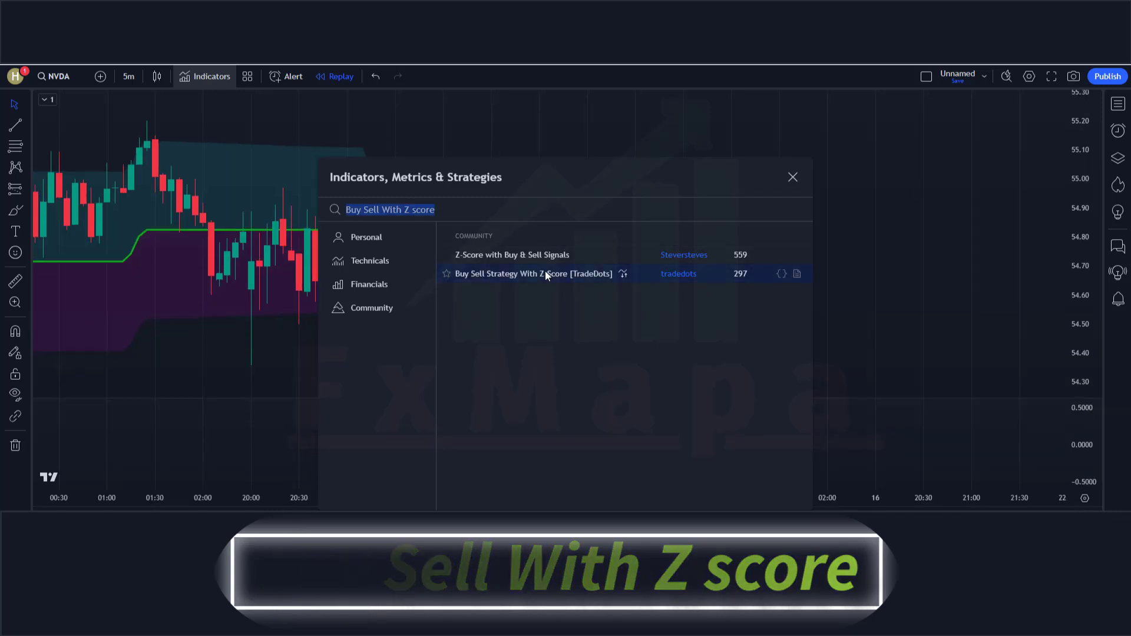
{"action": "left_click", "coordinate": [792, 177]}
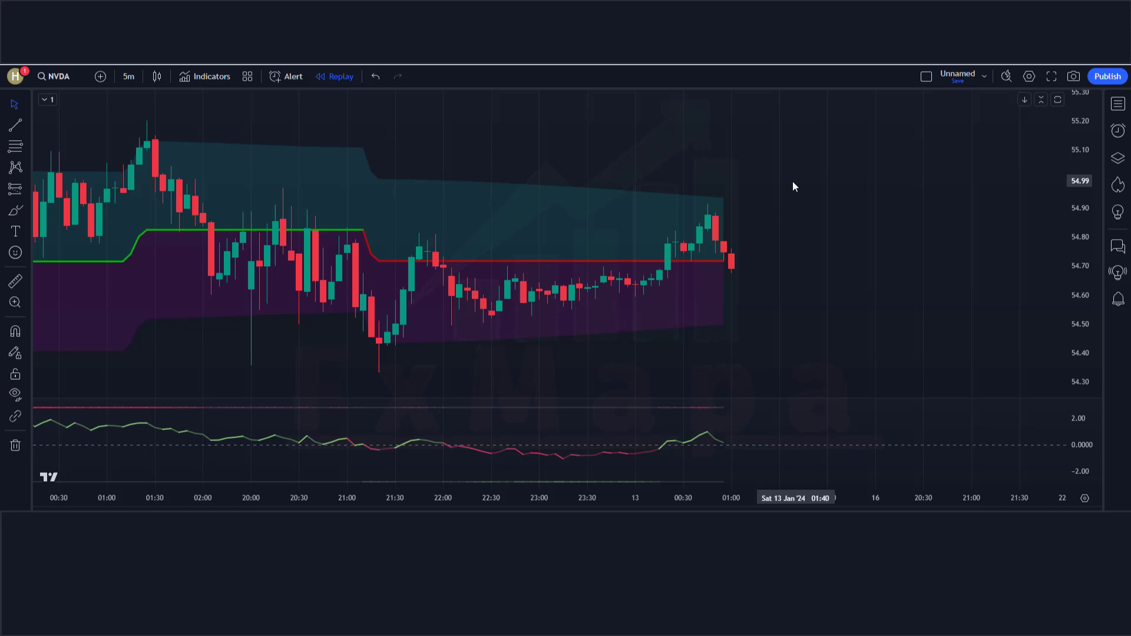
{"action": "double_click", "coordinate": [670, 441]}
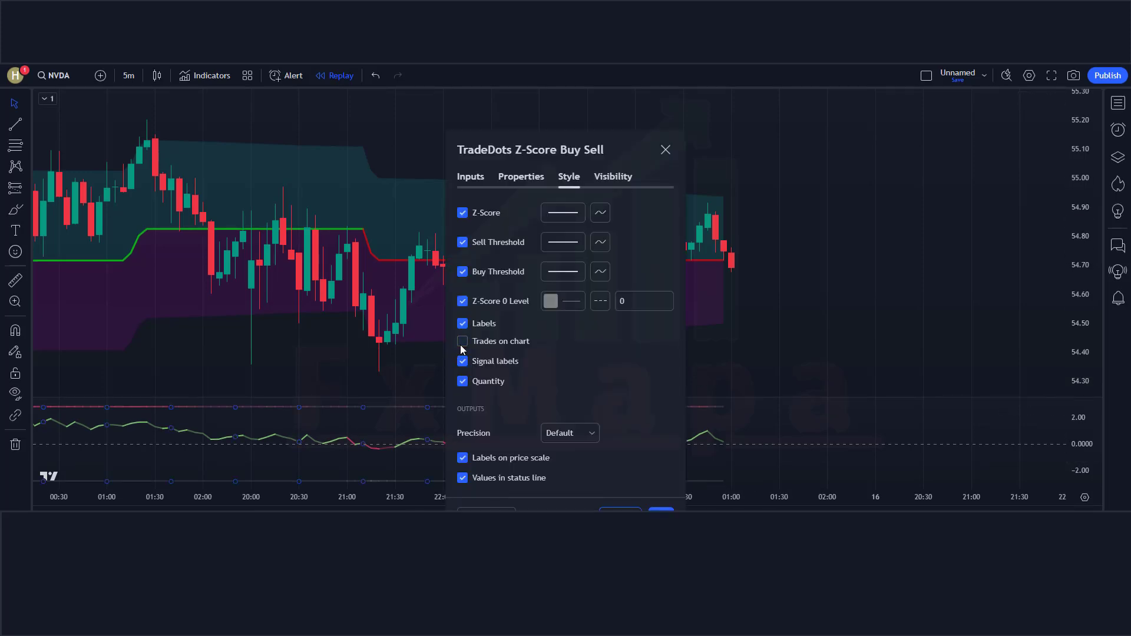
{"action": "key", "text": "Escape"}
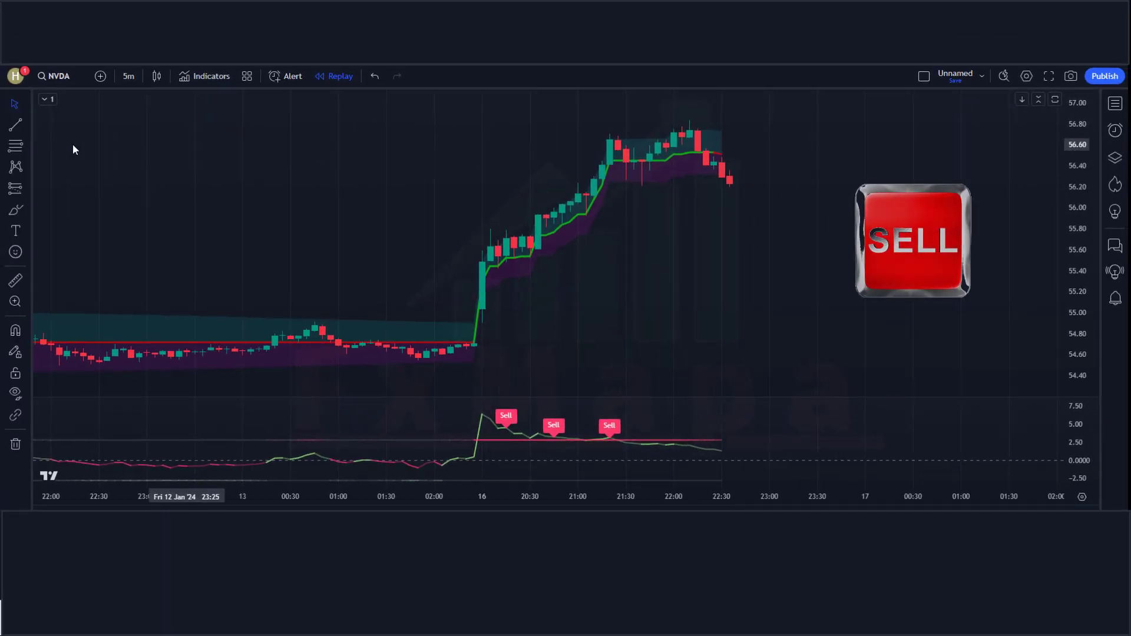
Place a short position at 56.23 (stop 56.73, target 55.47) ending at the target-hit candle
{"action": "left_click", "coordinate": [30, 185]}
{"action": "left_click", "coordinate": [88, 223]}
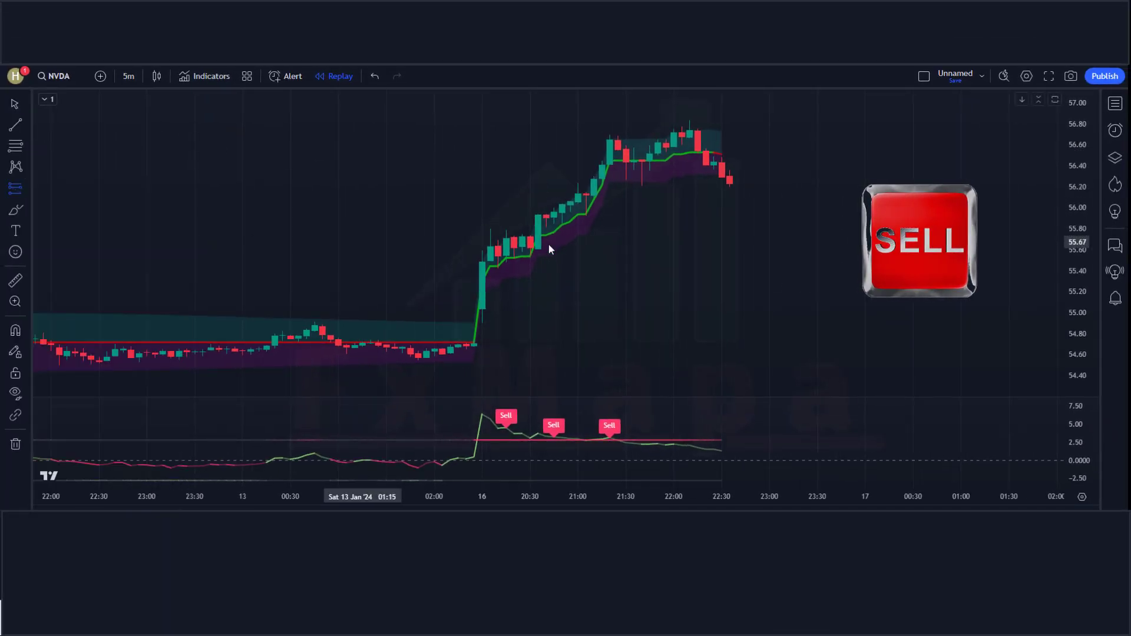
{"action": "left_click", "coordinate": [728, 183]}
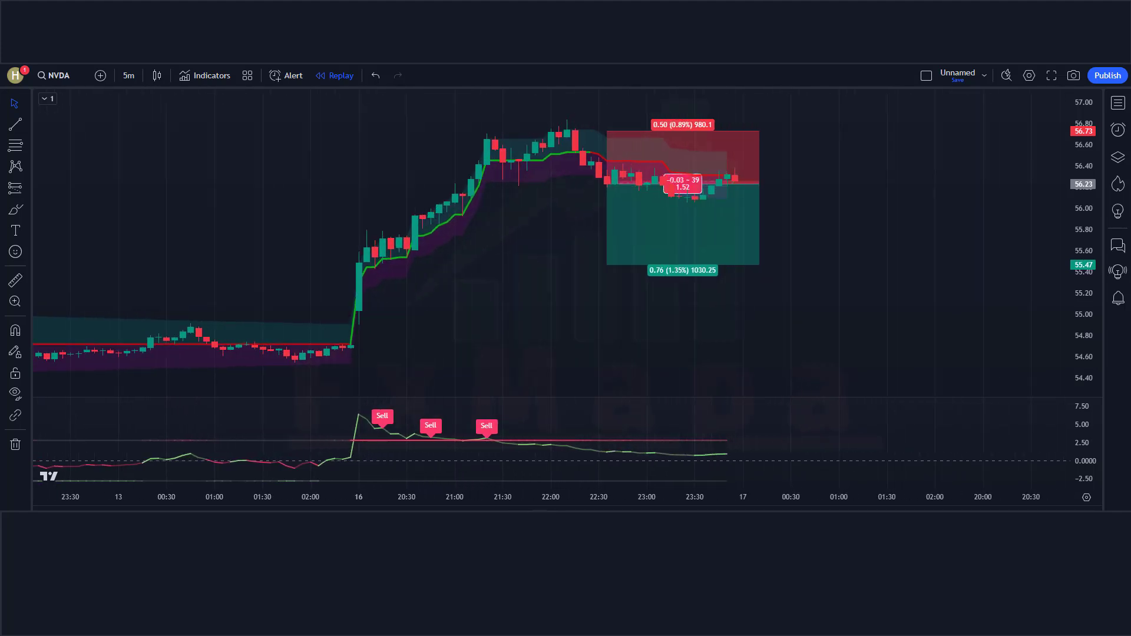
{"action": "left_click_drag", "start_coordinate": [745, 184], "coordinate": [927, 184]}
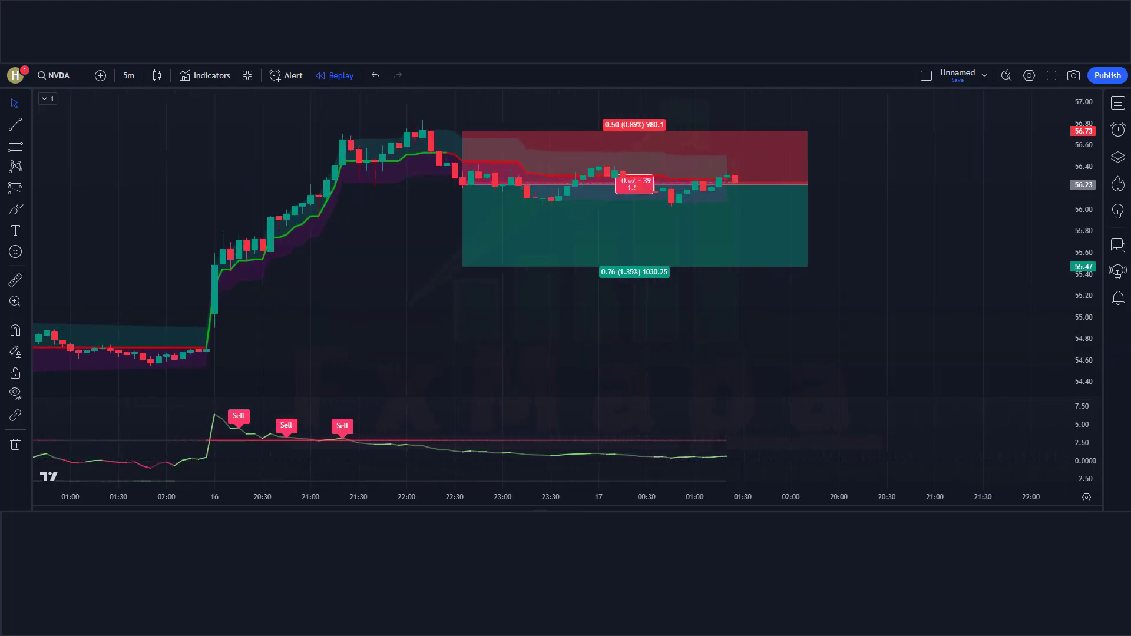
{"action": "left_click_drag", "start_coordinate": [732, 187], "coordinate": [991, 187]}
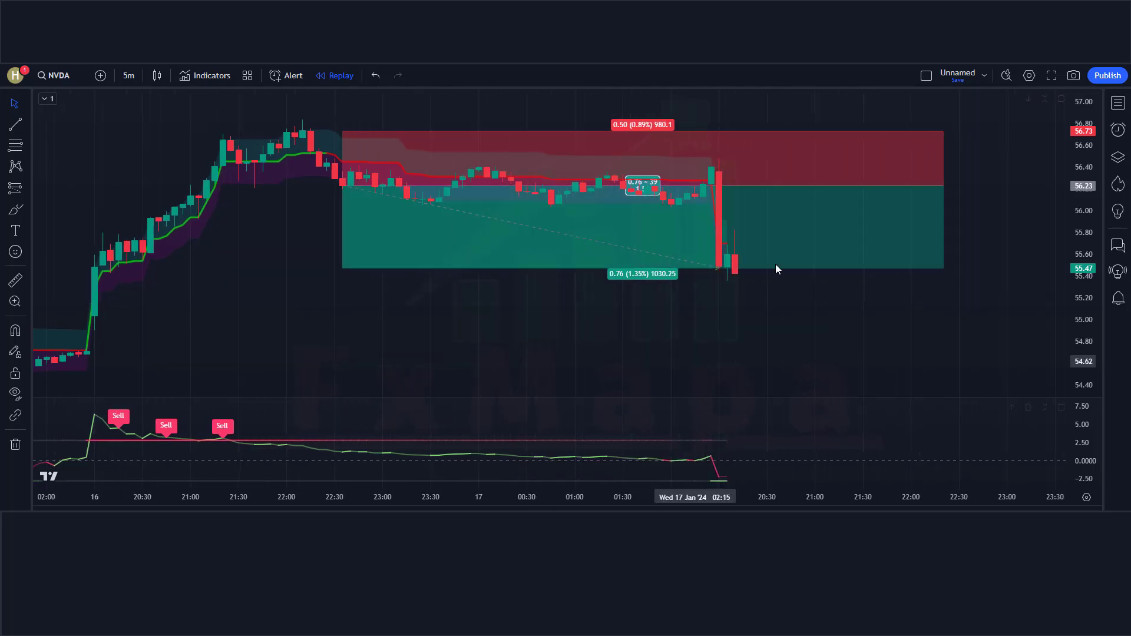
{"action": "left_click_drag", "start_coordinate": [942, 184], "coordinate": [762, 209]}
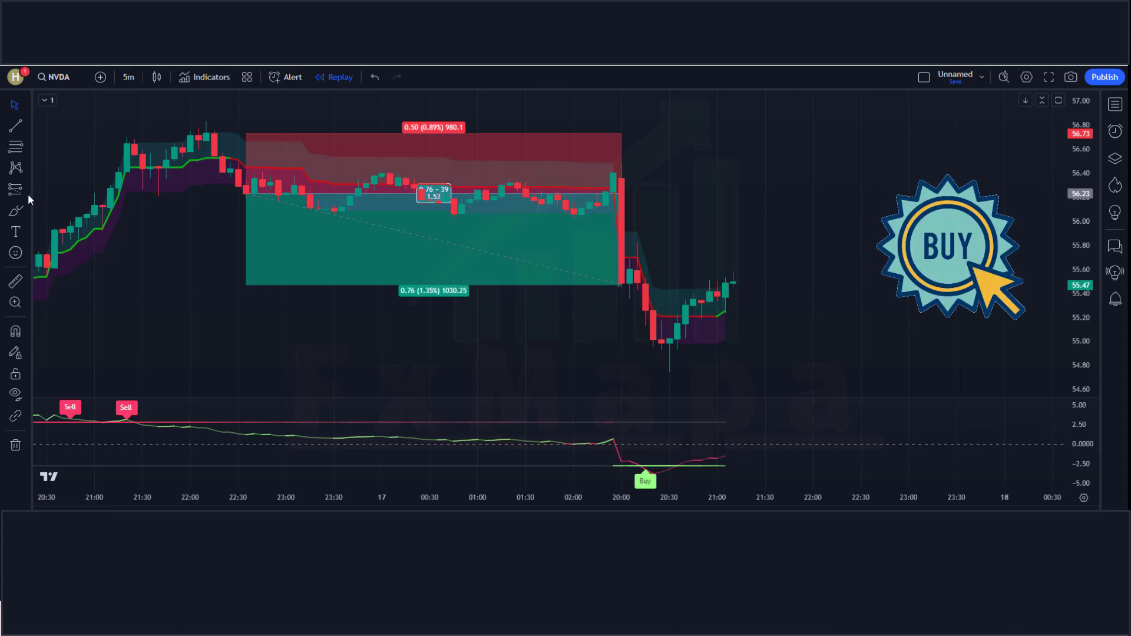
Place a long position at 55.50 with stop 55.04 and target 56.20, ending at the target hit
{"action": "left_click", "coordinate": [26, 192]}
{"action": "left_click", "coordinate": [115, 204]}
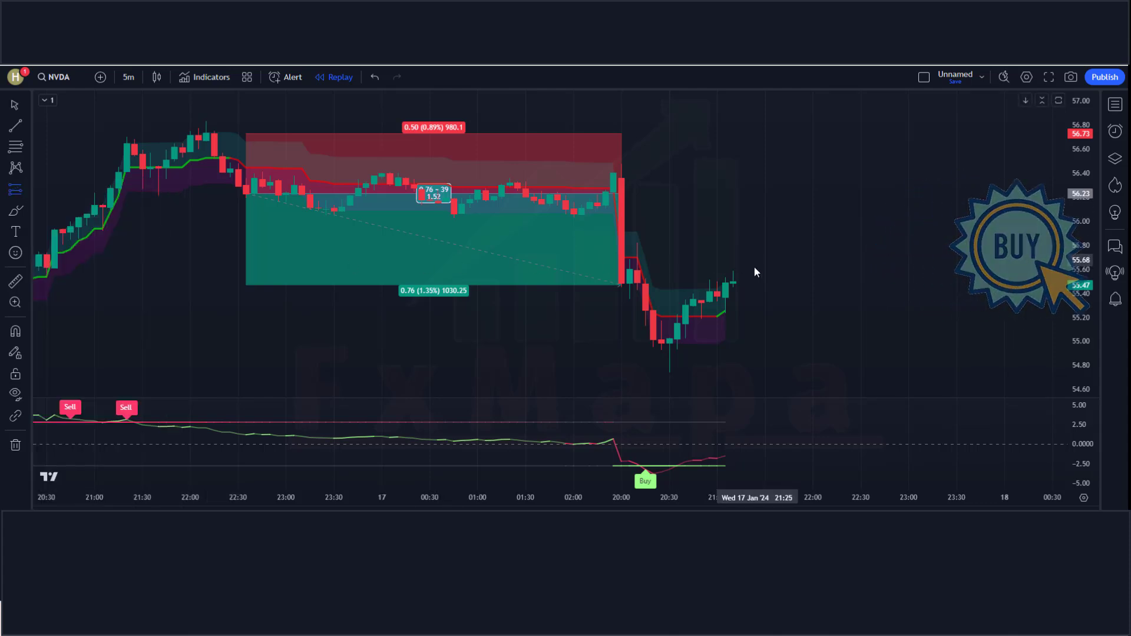
{"action": "left_click", "coordinate": [733, 283]}
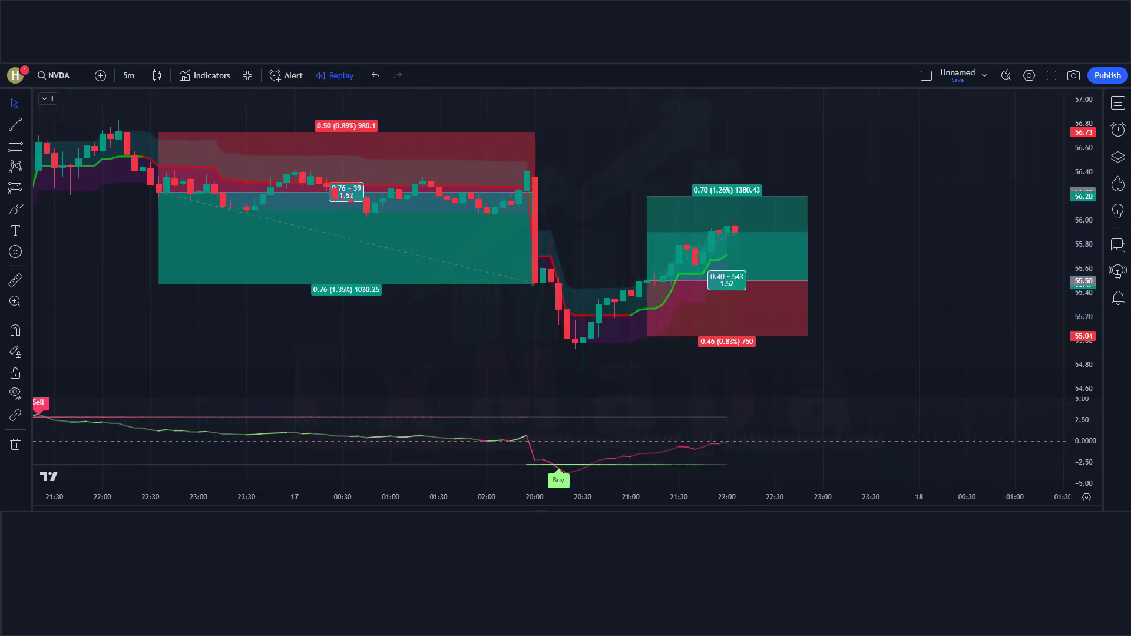
{"action": "left_click_drag", "start_coordinate": [748, 254], "coordinate": [915, 347]}
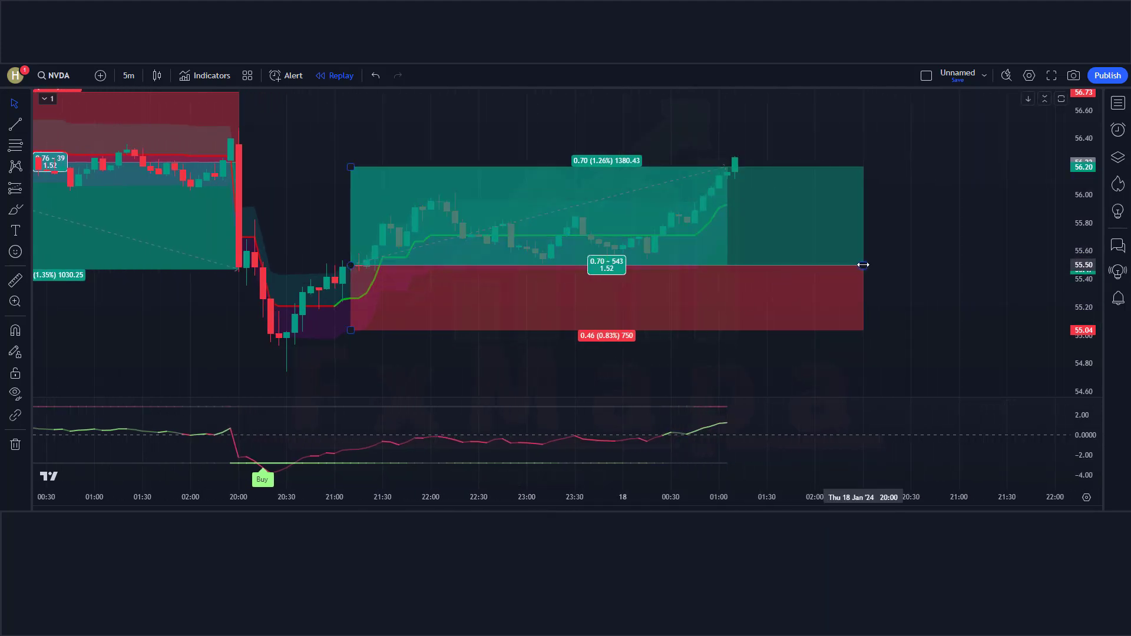
{"action": "left_click_drag", "start_coordinate": [863, 264], "coordinate": [764, 273]}
{"action": "left_click", "coordinate": [808, 313]}
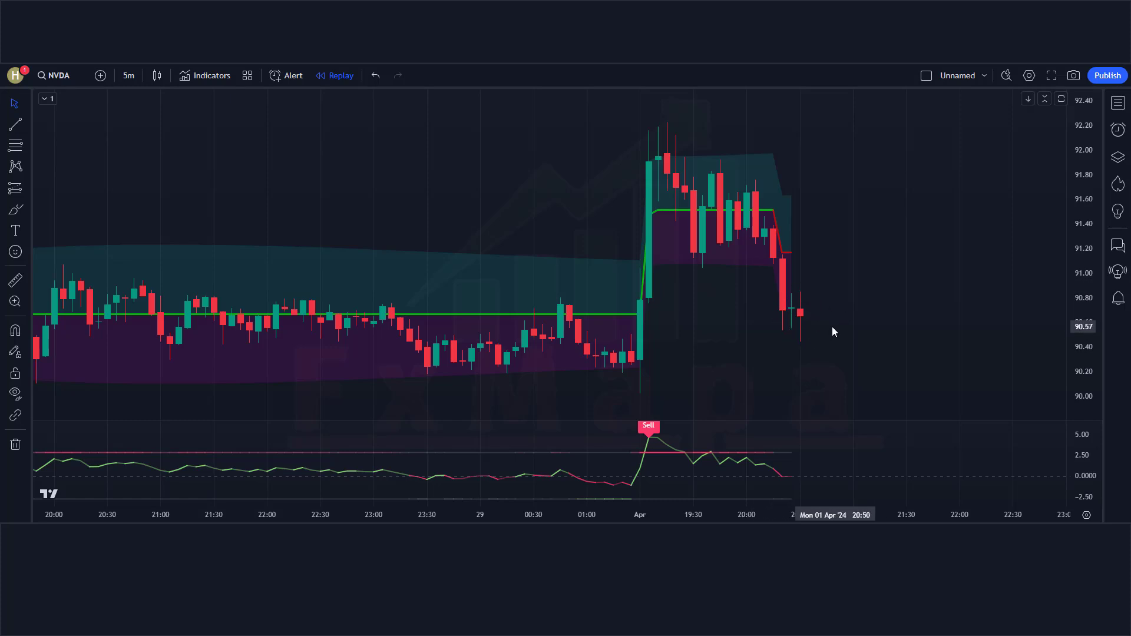
Short the 1 April Sell with stop 91.63 and target 89.22 at 1.5 ratio, then shorten the box
{"action": "left_click", "coordinate": [25, 189]}
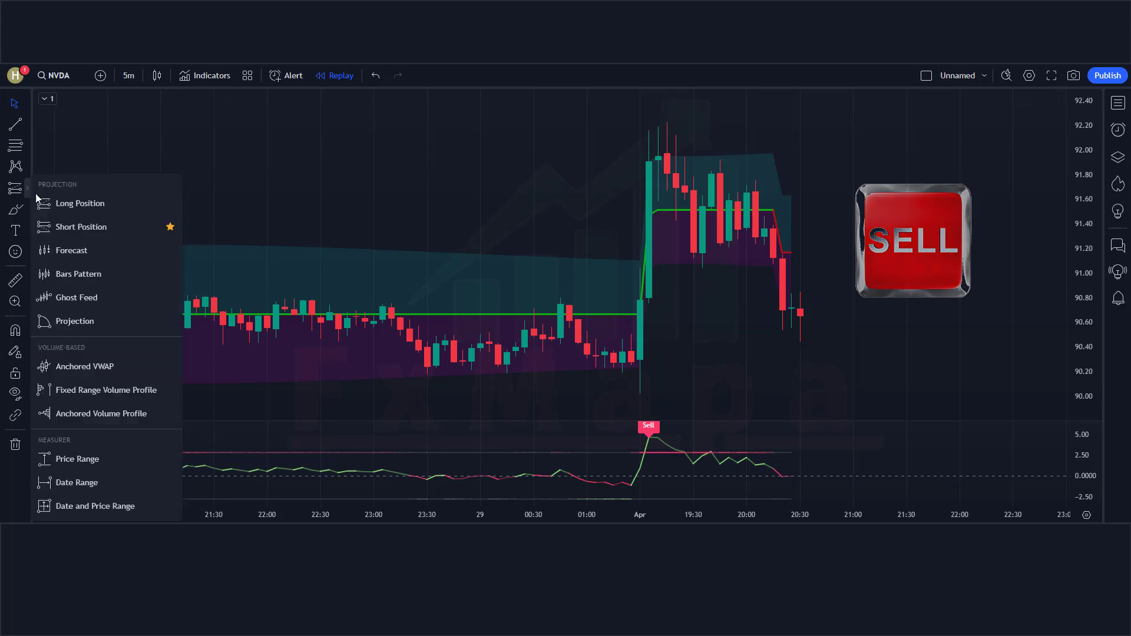
{"action": "left_click", "coordinate": [96, 224]}
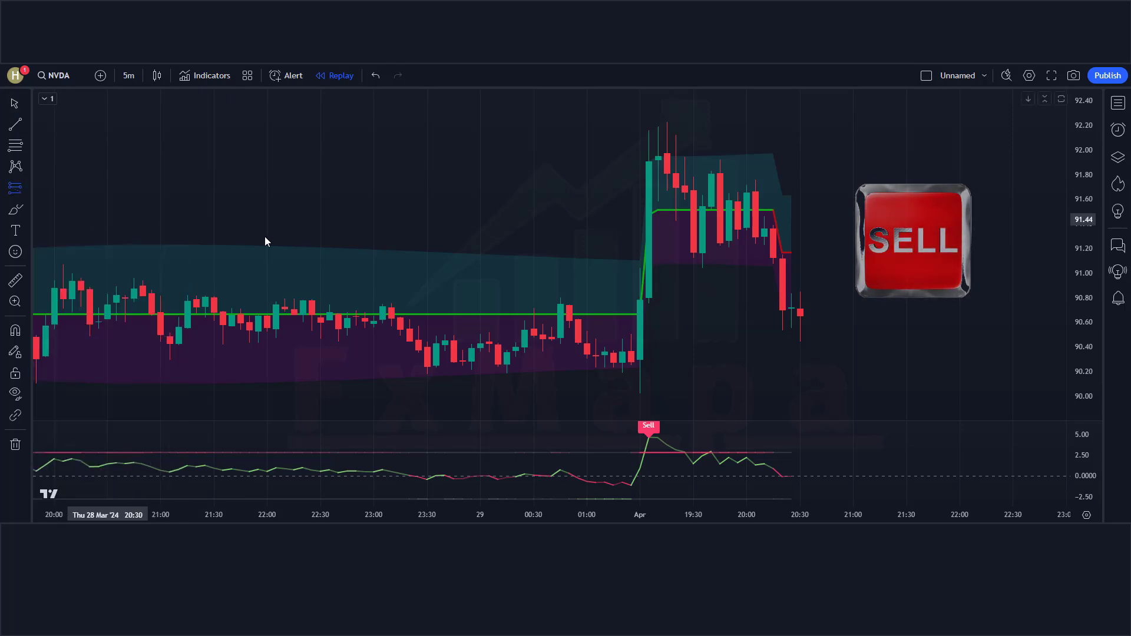
{"action": "left_click", "coordinate": [800, 315]}
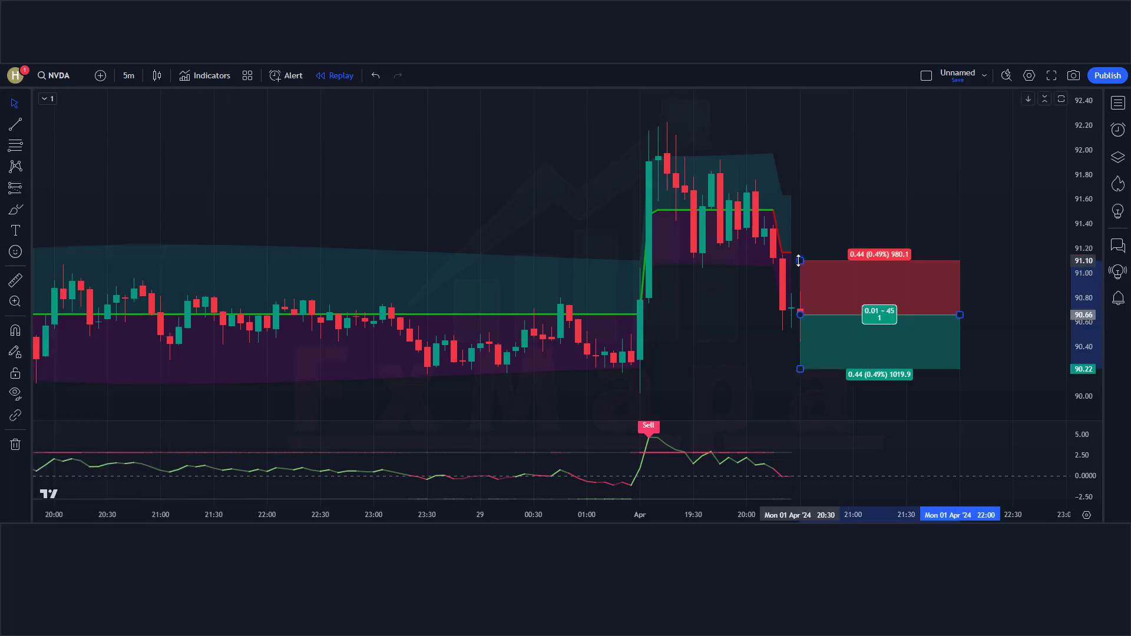
{"action": "left_click_drag", "start_coordinate": [798, 260], "coordinate": [831, 194]}
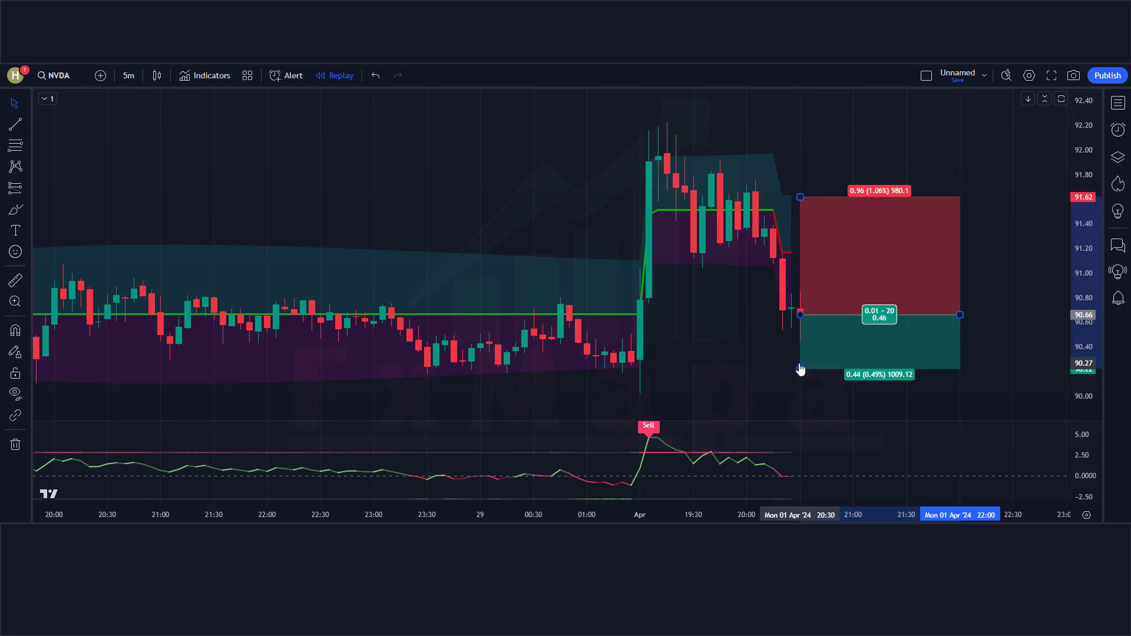
{"action": "left_click_drag", "start_coordinate": [802, 405], "coordinate": [799, 499]}
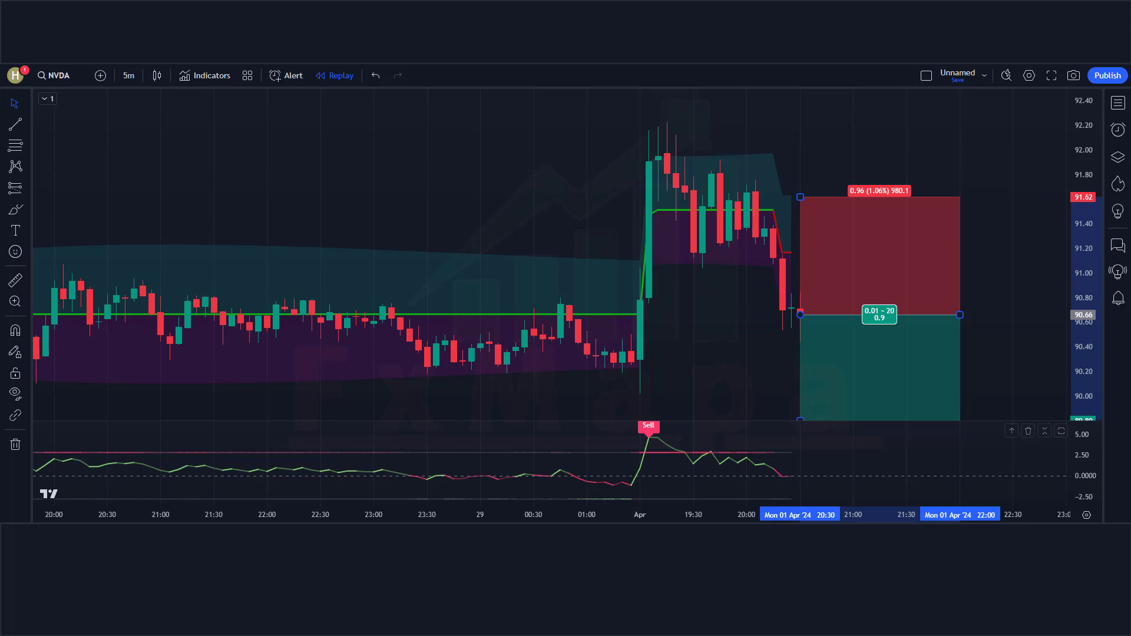
{"action": "left_click", "coordinate": [674, 419]}
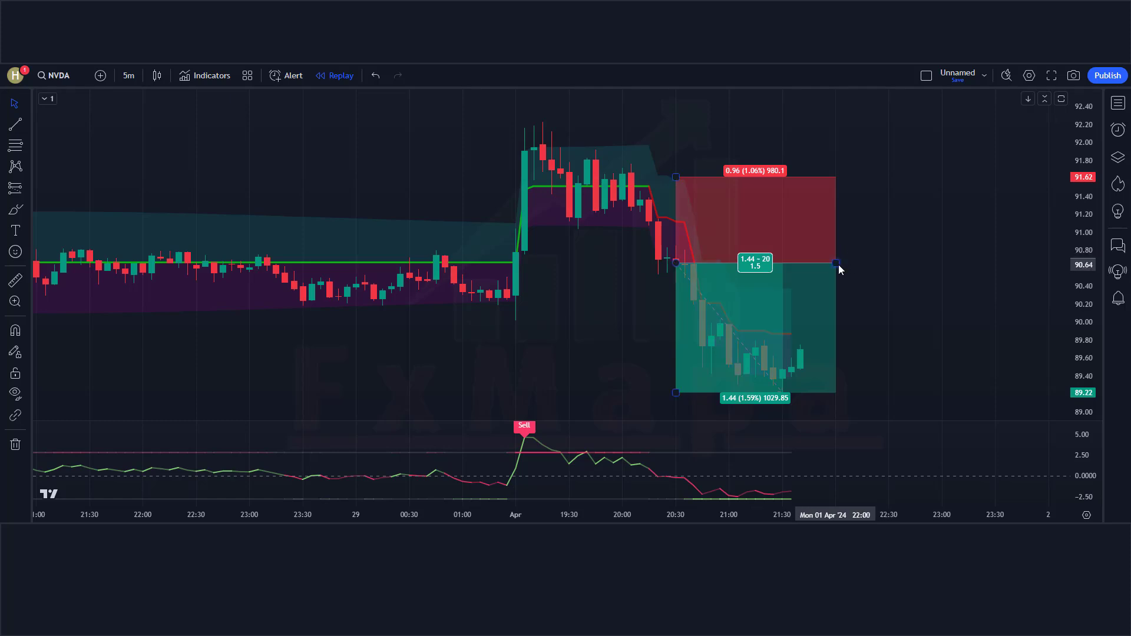
{"action": "left_click_drag", "start_coordinate": [836, 263], "coordinate": [782, 273]}
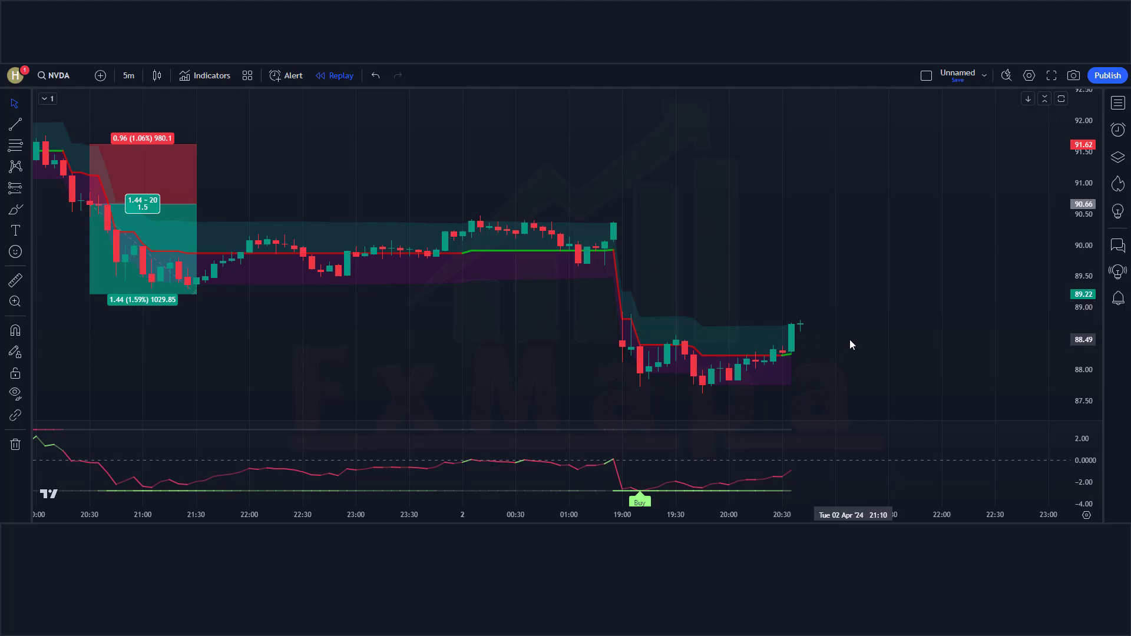
Place a long position at 88.73 with stop 87.79 and target 90.14 on the Buy signal
{"action": "left_click", "coordinate": [26, 189]}
{"action": "left_click", "coordinate": [79, 204]}
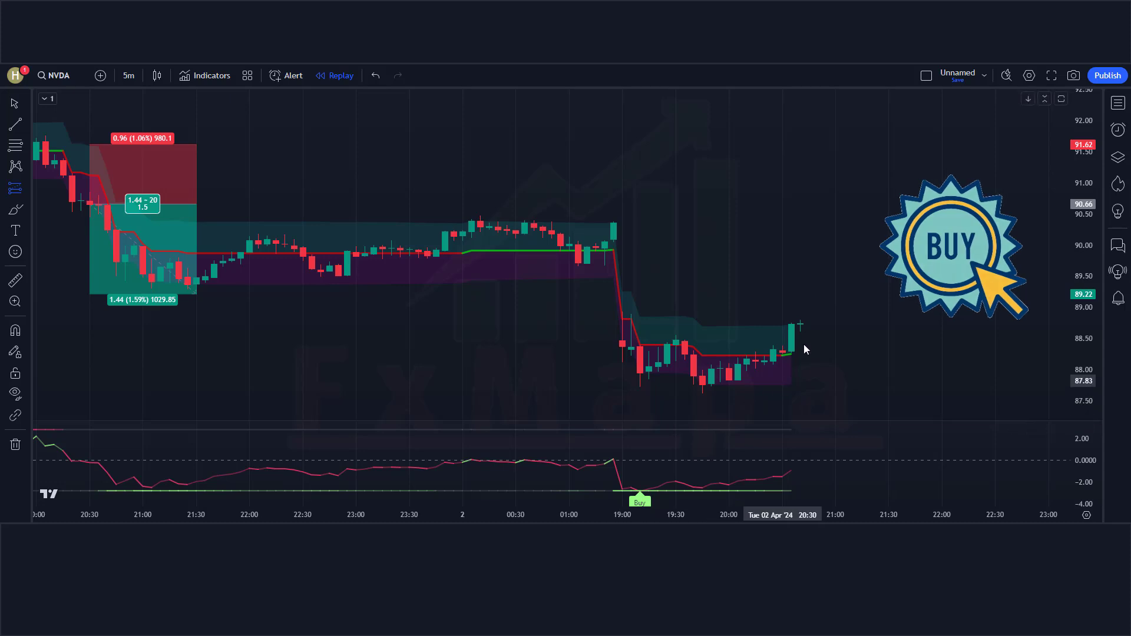
{"action": "left_click", "coordinate": [800, 324]}
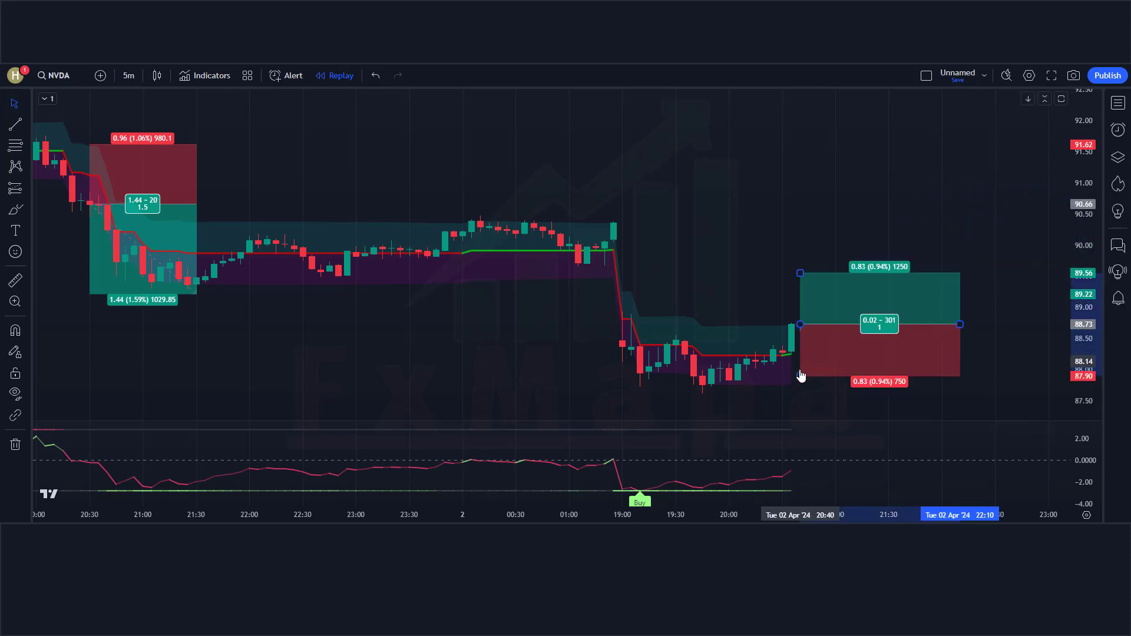
{"action": "left_click_drag", "start_coordinate": [815, 376], "coordinate": [815, 383]}
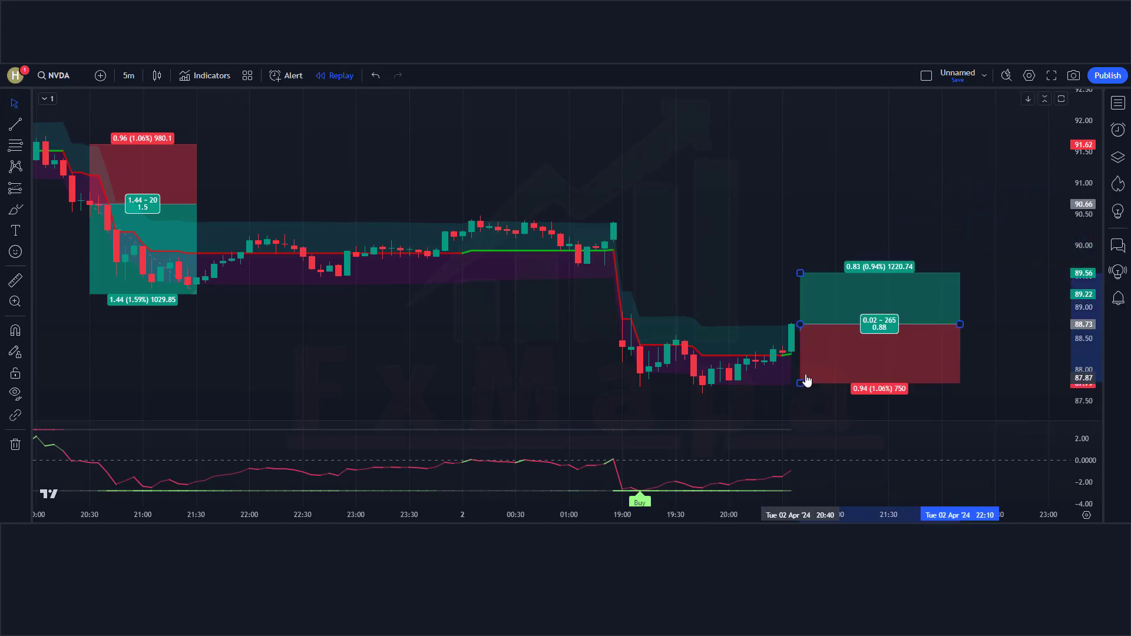
{"action": "left_click_drag", "start_coordinate": [800, 272], "coordinate": [801, 236]}
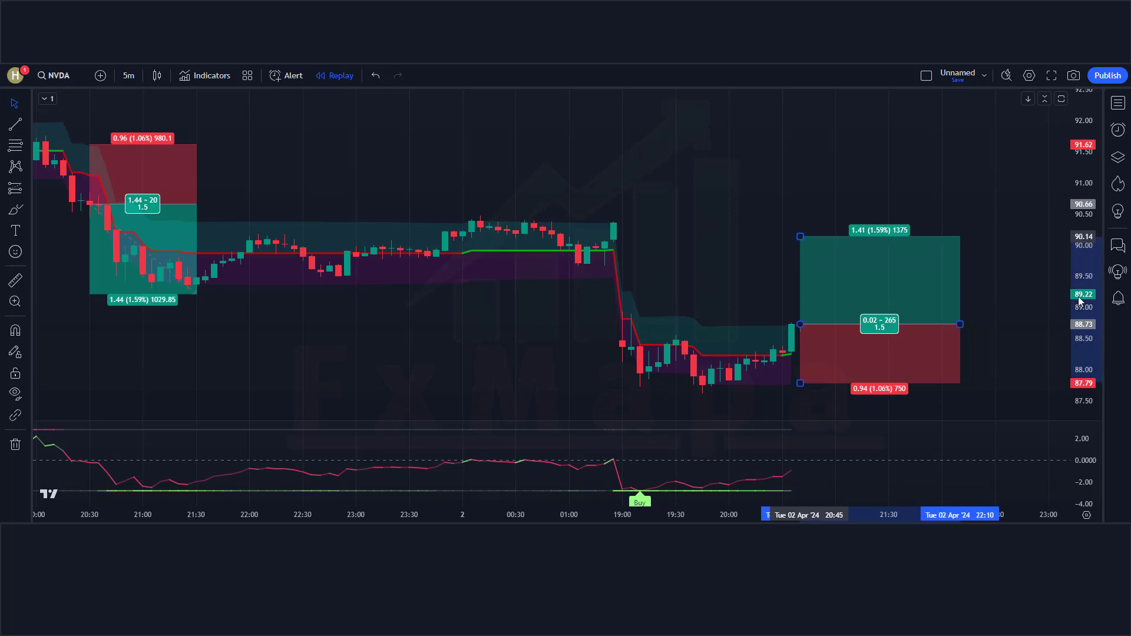
{"action": "left_click", "coordinate": [1017, 308]}
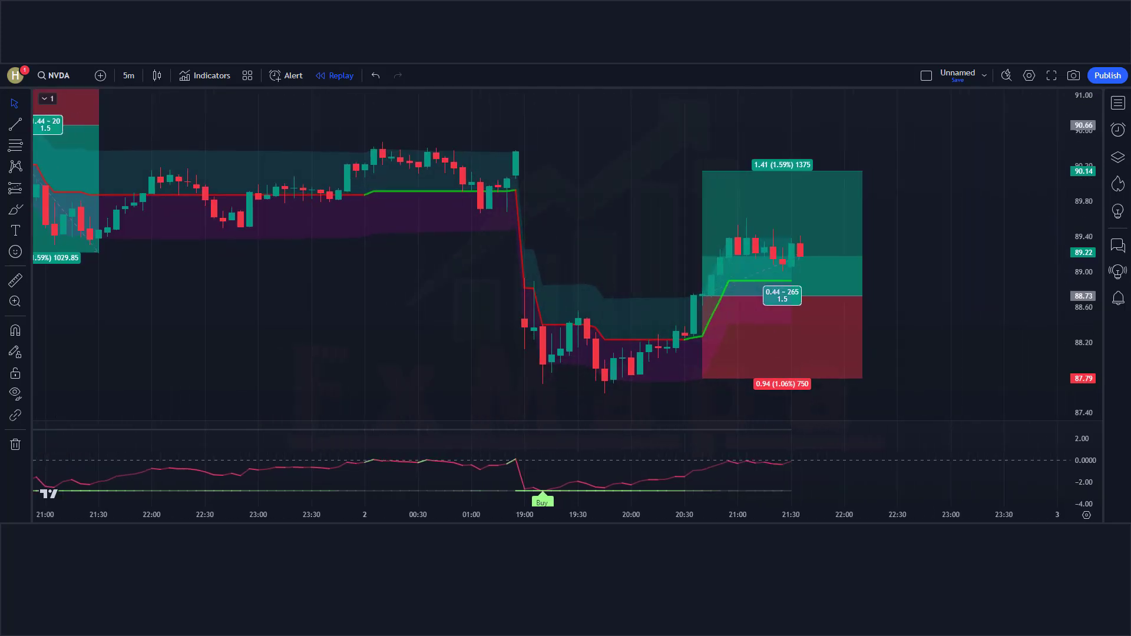
Stretch the 88.73 long position box over the replayed bars, then trim it to the last bars
{"action": "left_click_drag", "start_coordinate": [790, 277], "coordinate": [983, 288]}
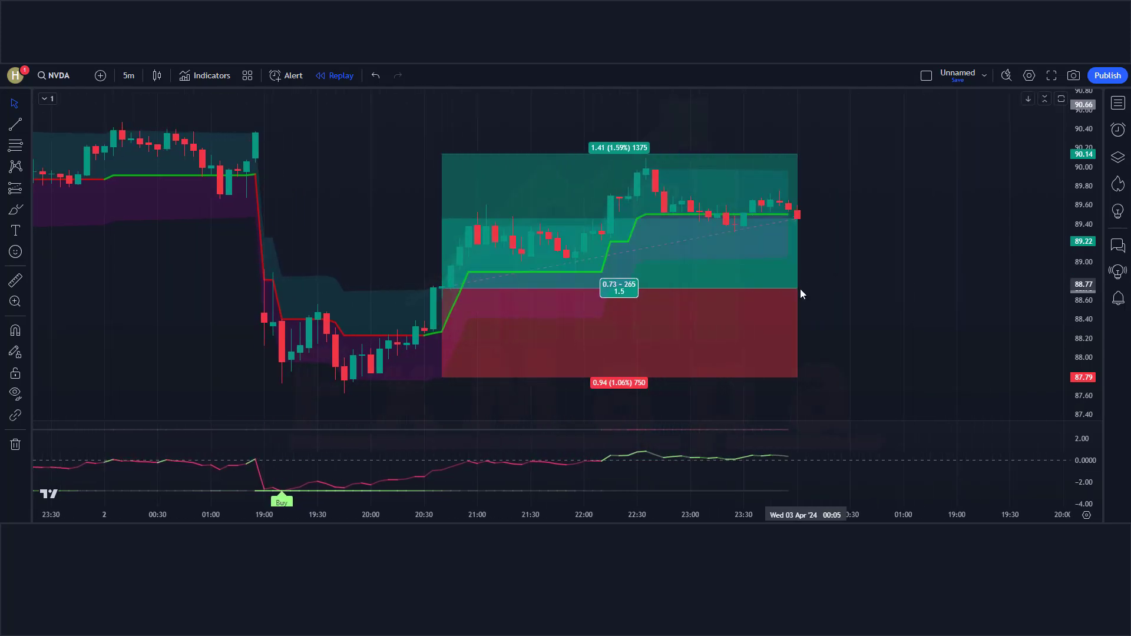
{"action": "left_click_drag", "start_coordinate": [799, 292], "coordinate": [1042, 294]}
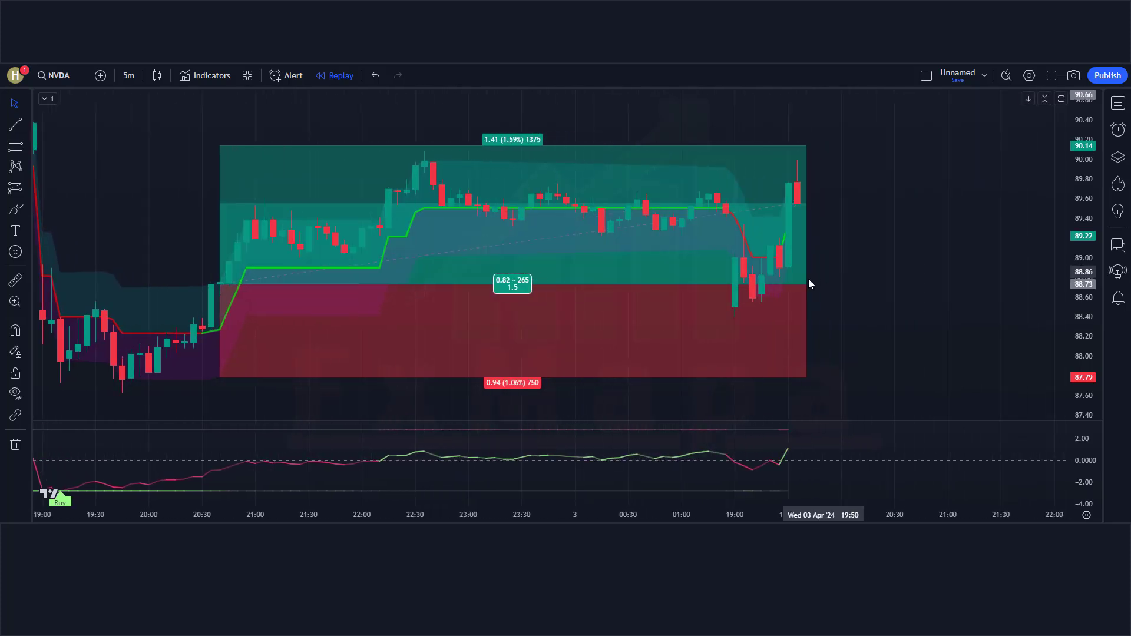
{"action": "left_click_drag", "start_coordinate": [808, 283], "coordinate": [1012, 295]}
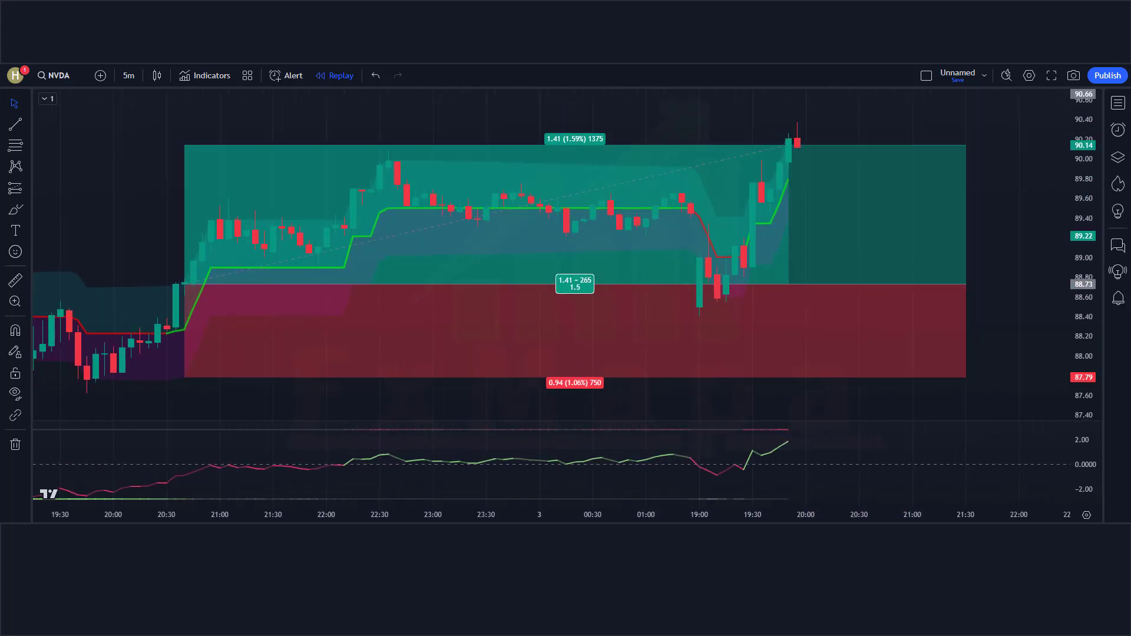
{"action": "left_click_drag", "start_coordinate": [955, 286], "coordinate": [779, 307]}
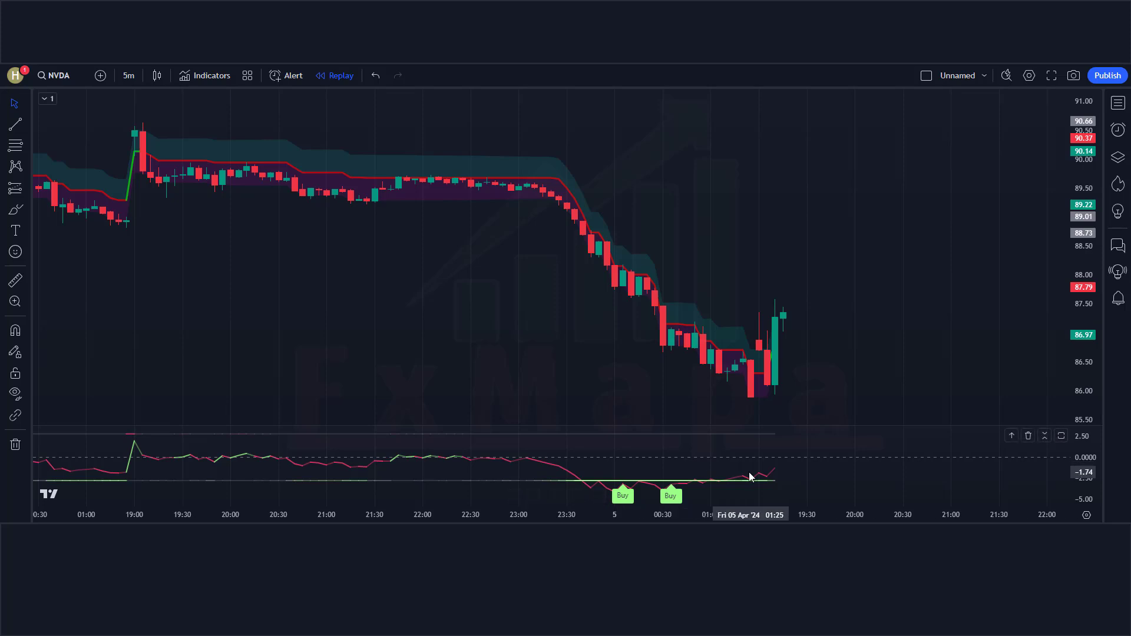
Place a long position on the 5 April Buy at 87.36, stop 86.52, target 88.64
{"action": "mouse_move", "coordinate": [705, 480]}
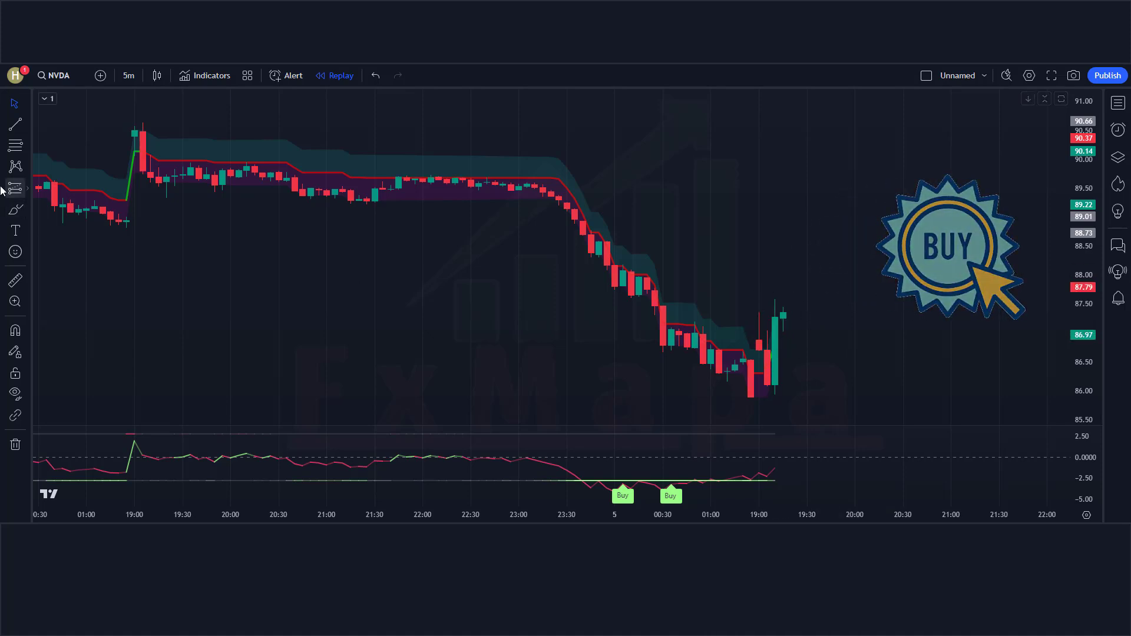
{"action": "left_click", "coordinate": [26, 184]}
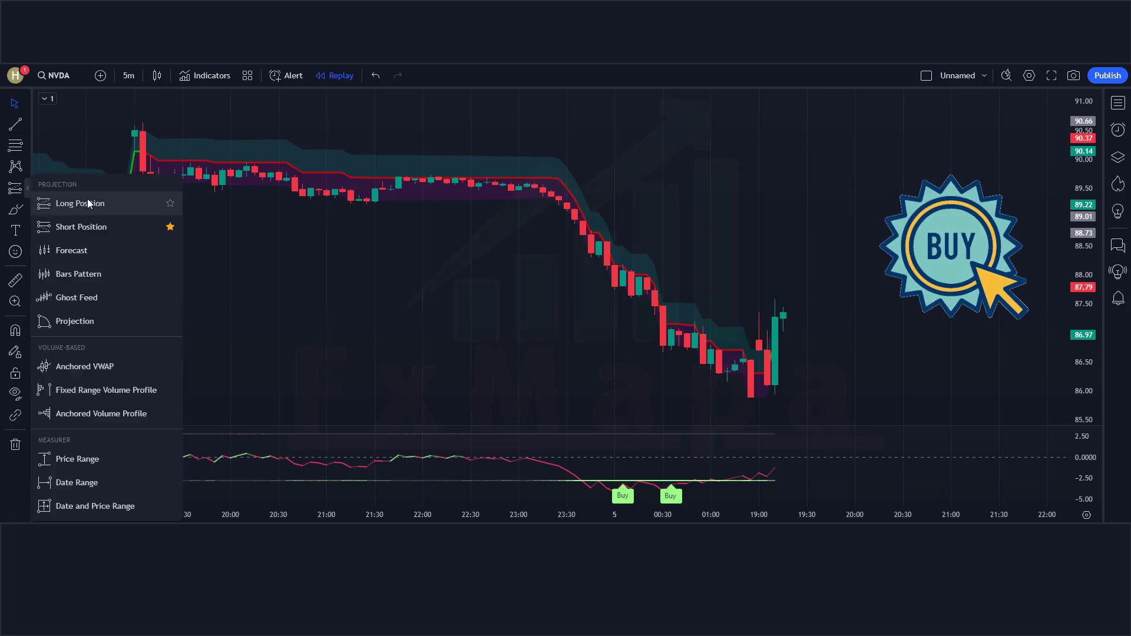
{"action": "left_click", "coordinate": [88, 165]}
{"action": "left_click", "coordinate": [783, 312]}
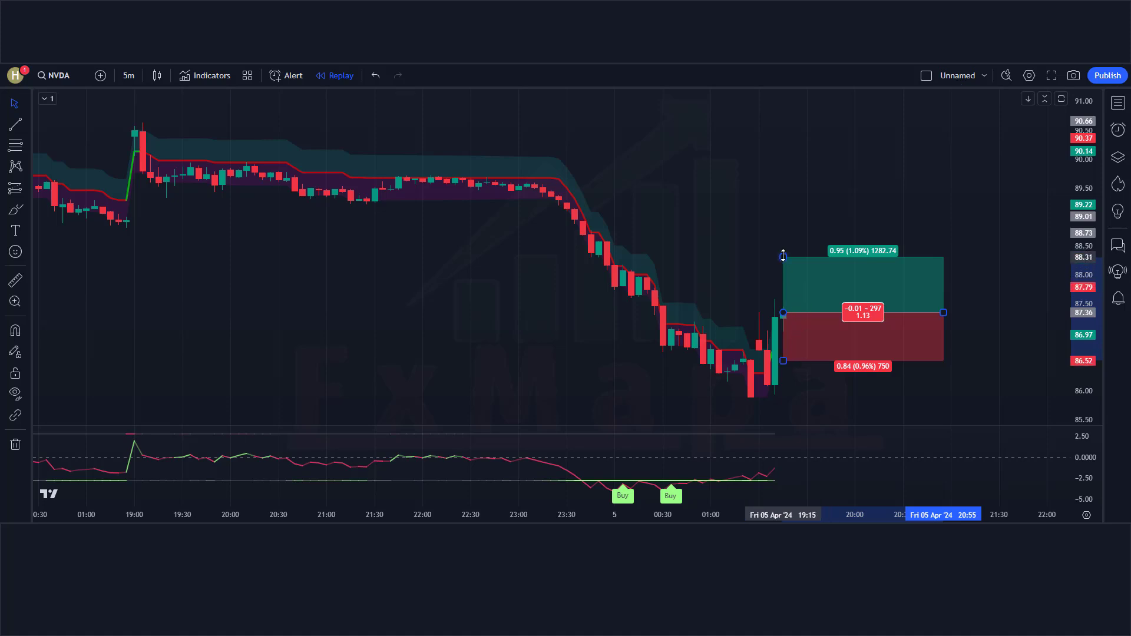
{"action": "mouse_move", "coordinate": [783, 257]}
{"action": "left_mouse_down"}
{"action": "mouse_move", "coordinate": [782, 221]}
{"action": "mouse_move", "coordinate": [782, 242]}
{"action": "left_mouse_up"}
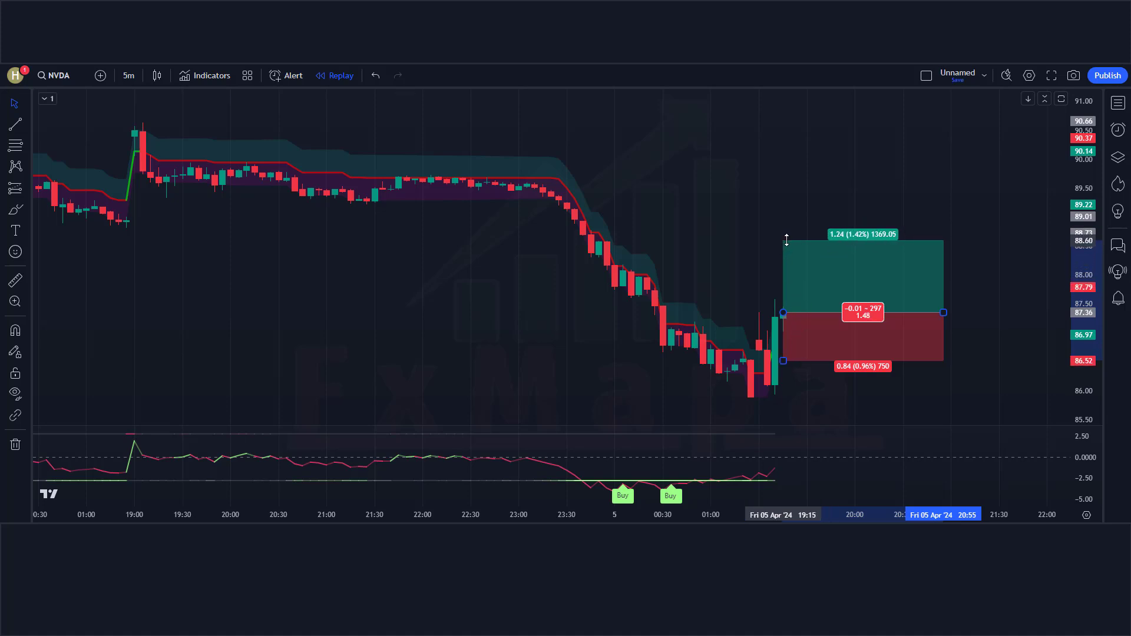
{"action": "left_click", "coordinate": [852, 449]}
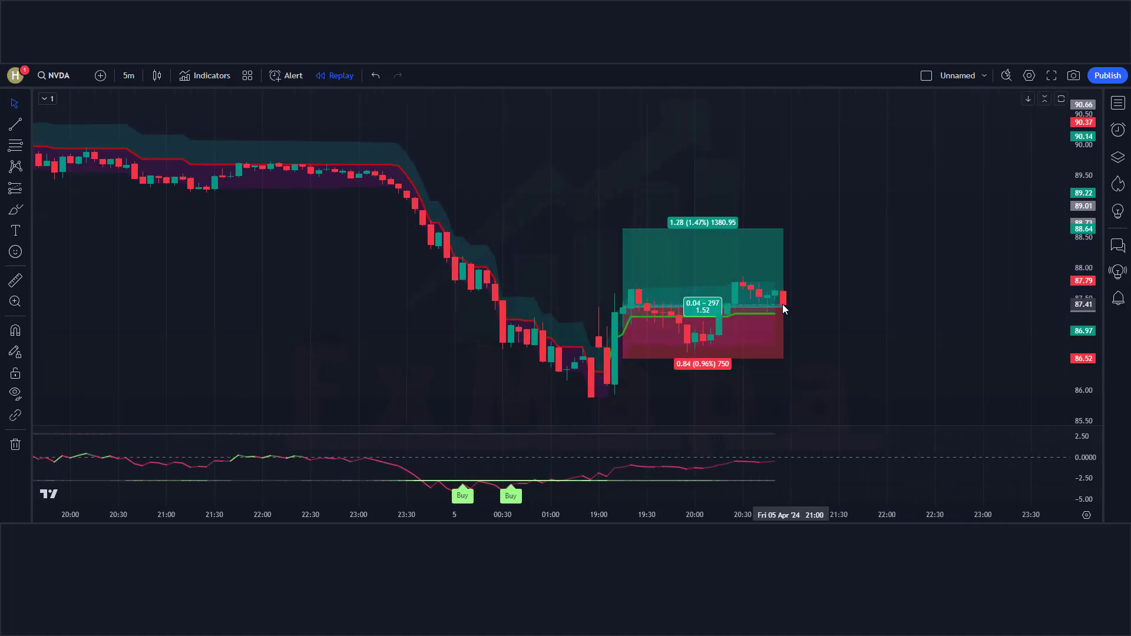
Stretch the 87.36 long position box across the replayed bars, then trim it back
{"action": "left_click_drag", "start_coordinate": [783, 306], "coordinate": [989, 306]}
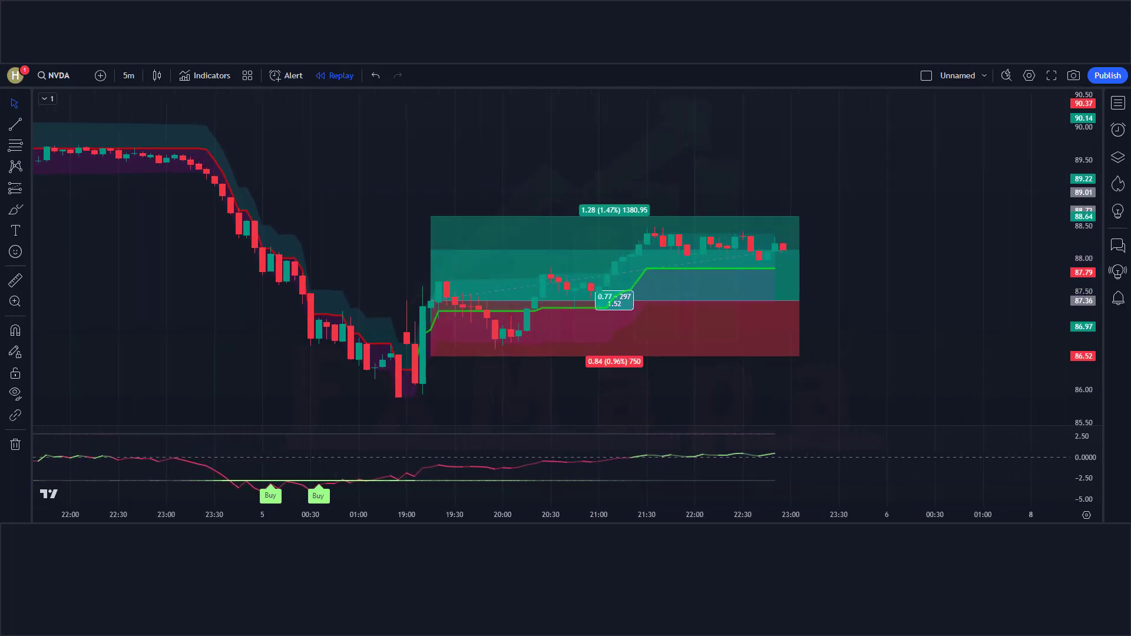
{"action": "left_click_drag", "start_coordinate": [775, 300], "coordinate": [969, 316]}
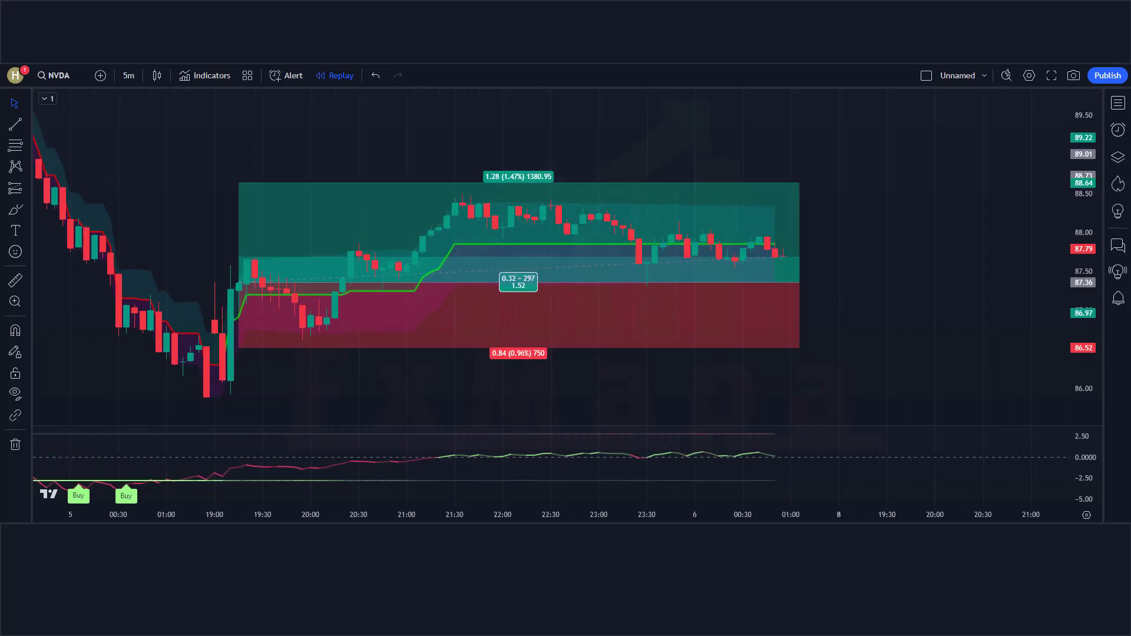
{"action": "left_click_drag", "start_coordinate": [797, 274], "coordinate": [952, 288]}
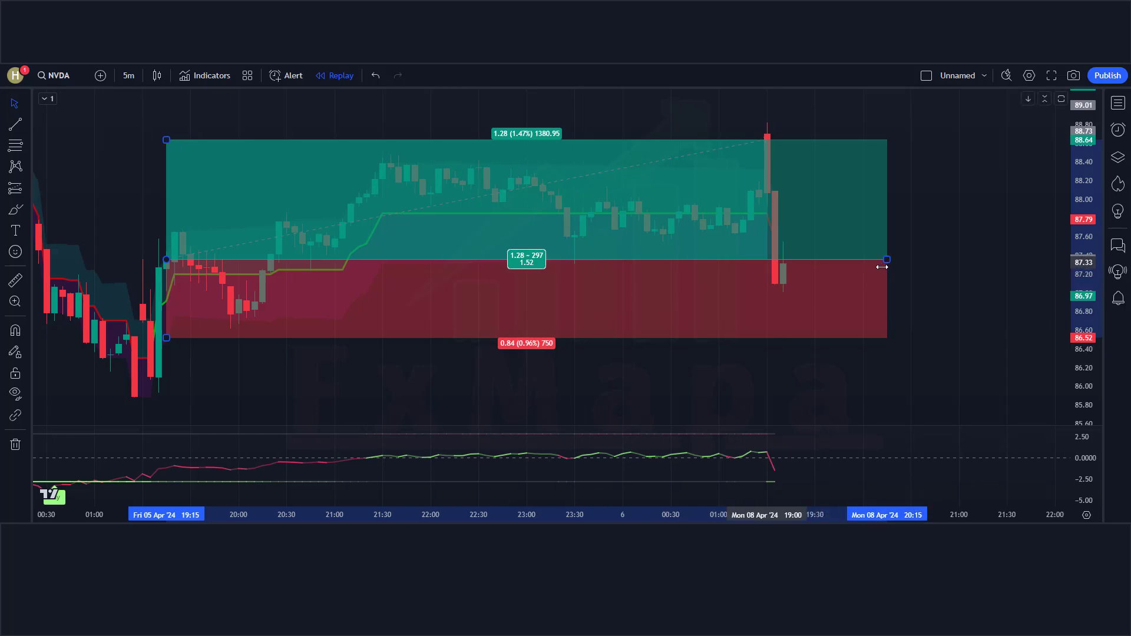
{"action": "left_click_drag", "start_coordinate": [882, 267], "coordinate": [767, 268]}
{"action": "left_click", "coordinate": [891, 281]}
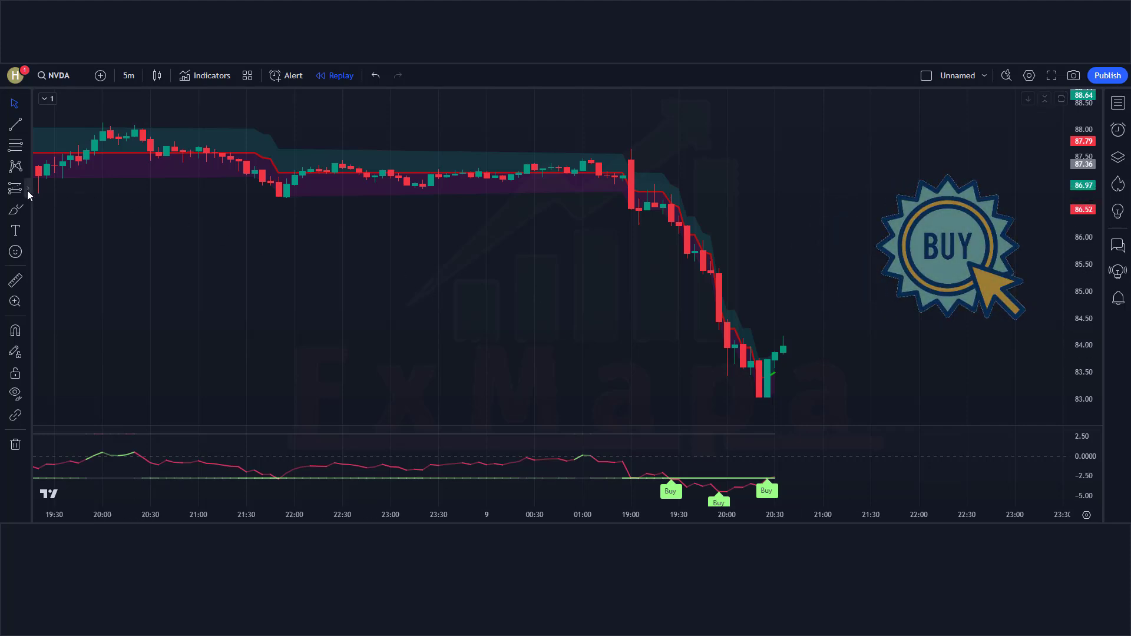
Place a long position at 83.94 with stop 83.10 and target 85.24, stretched across later bars
{"action": "left_click", "coordinate": [27, 190]}
{"action": "left_click", "coordinate": [93, 206]}
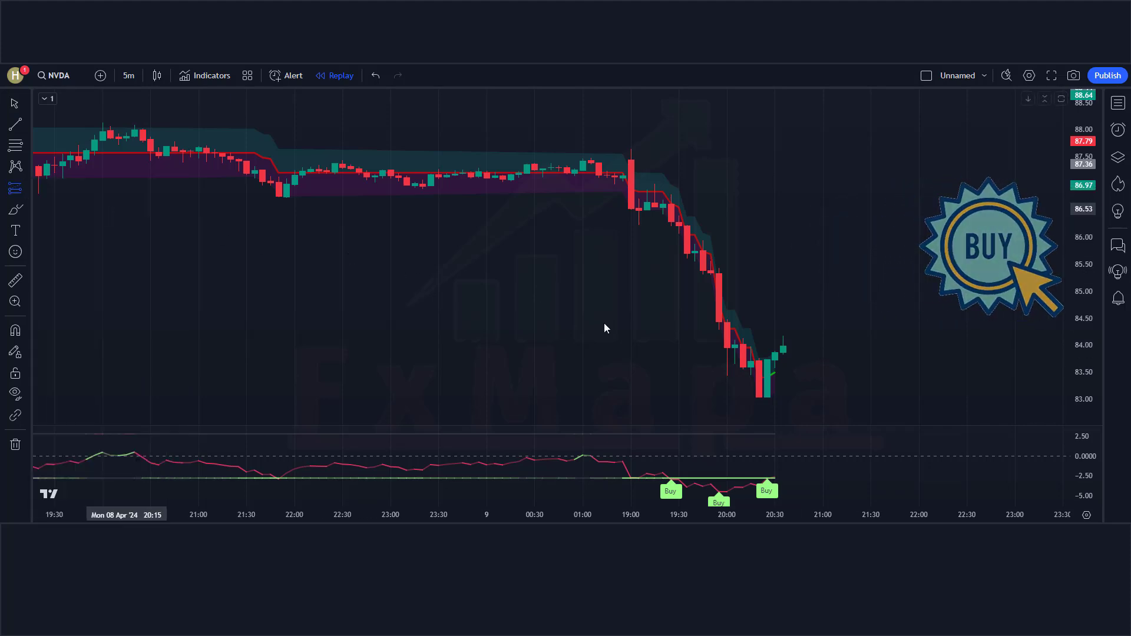
{"action": "left_click", "coordinate": [782, 349]}
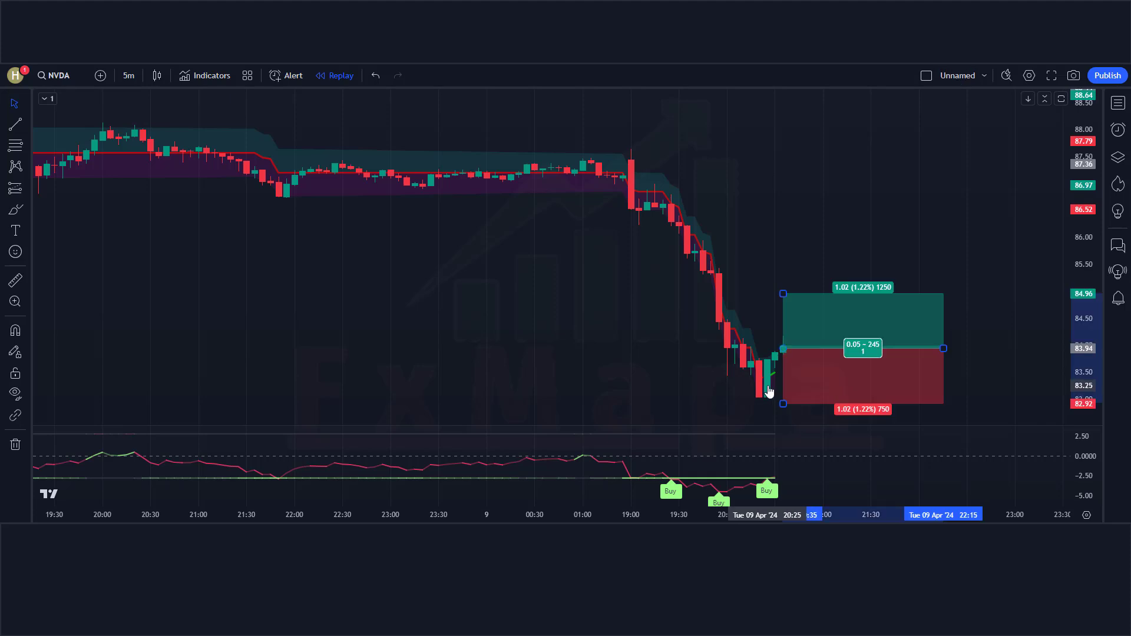
{"action": "left_click_drag", "start_coordinate": [782, 404], "coordinate": [793, 394]}
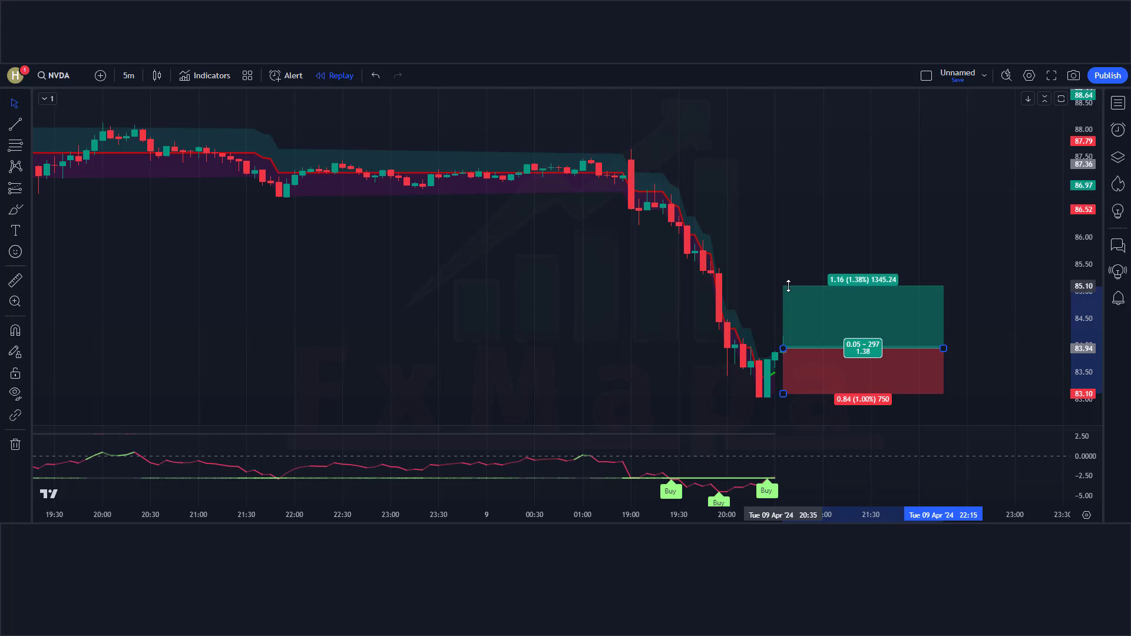
{"action": "left_click_drag", "start_coordinate": [791, 281], "coordinate": [792, 276]}
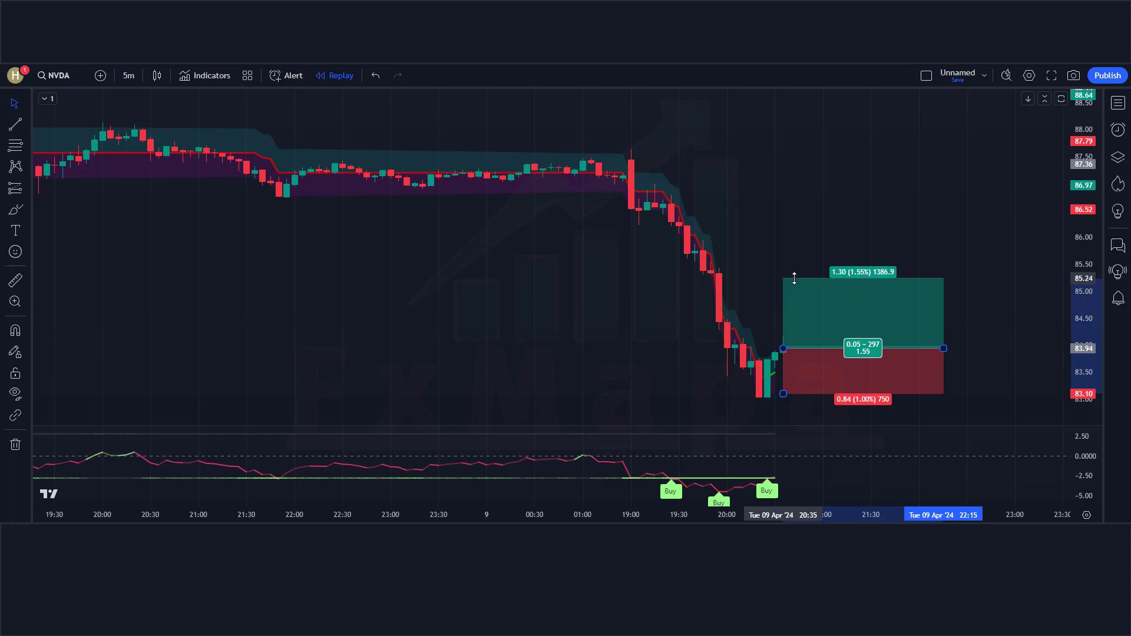
{"action": "left_click", "coordinate": [961, 424]}
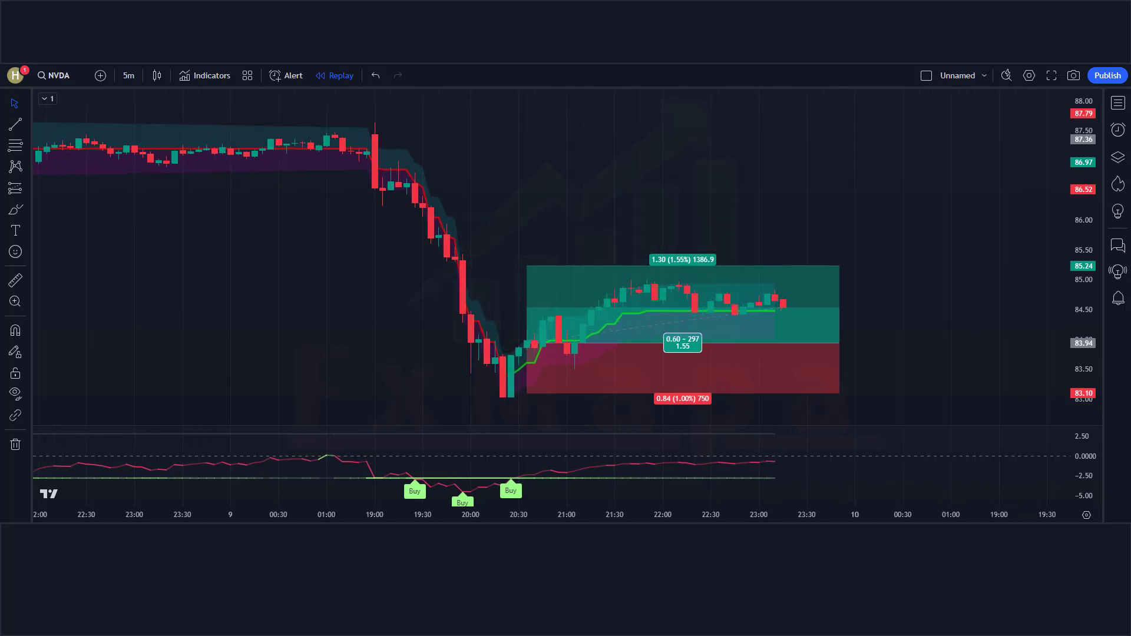
{"action": "left_click_drag", "start_coordinate": [800, 342], "coordinate": [982, 370]}
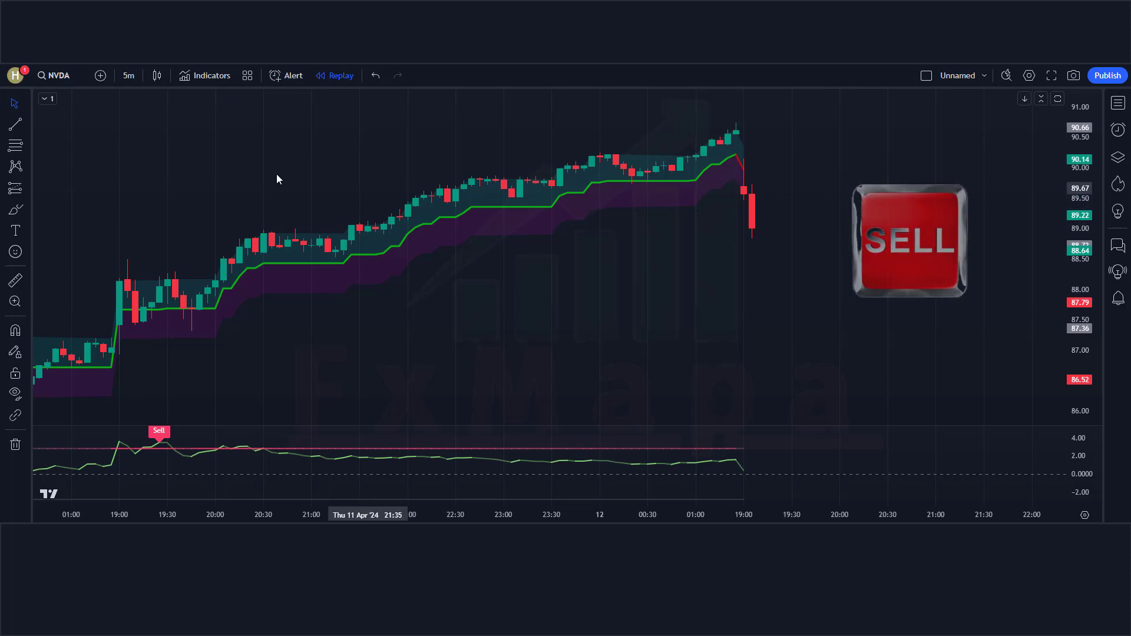
Place a short position at 89.05 with stop 90.34 and target about 87.05
{"action": "left_click", "coordinate": [26, 188]}
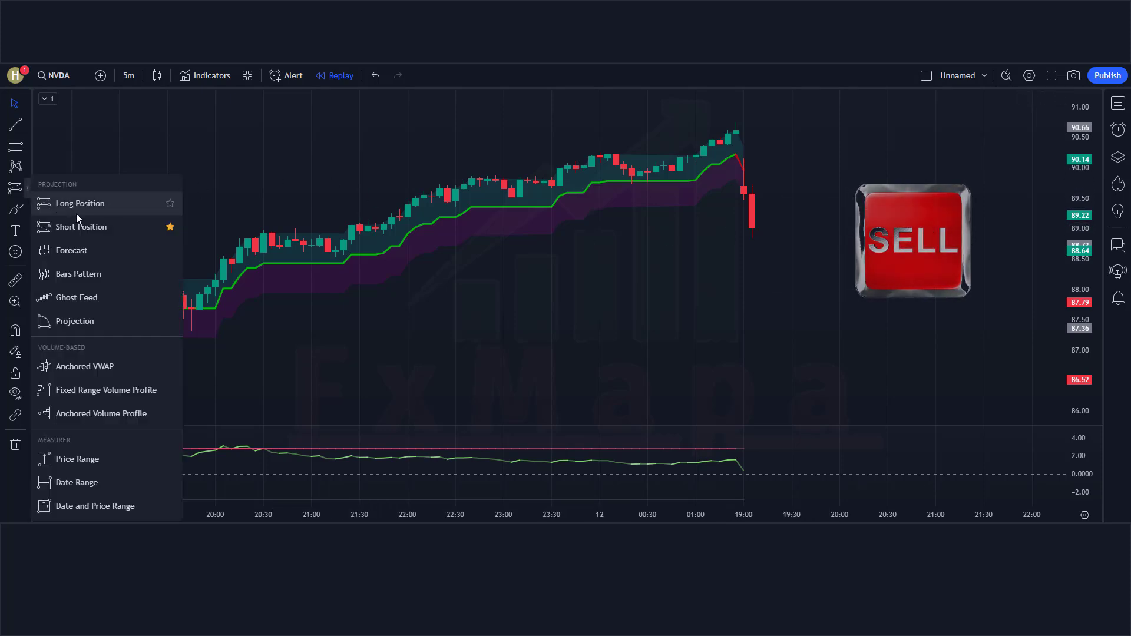
{"action": "left_click", "coordinate": [113, 227]}
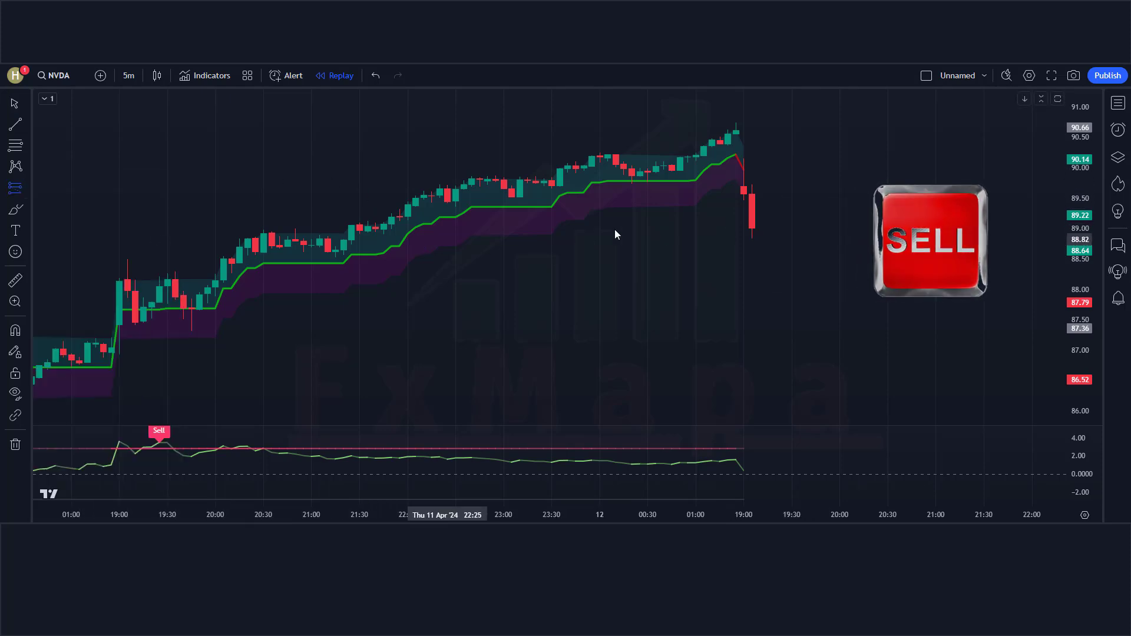
{"action": "left_click", "coordinate": [754, 225]}
{"action": "left_click_drag", "start_coordinate": [781, 171], "coordinate": [780, 147]}
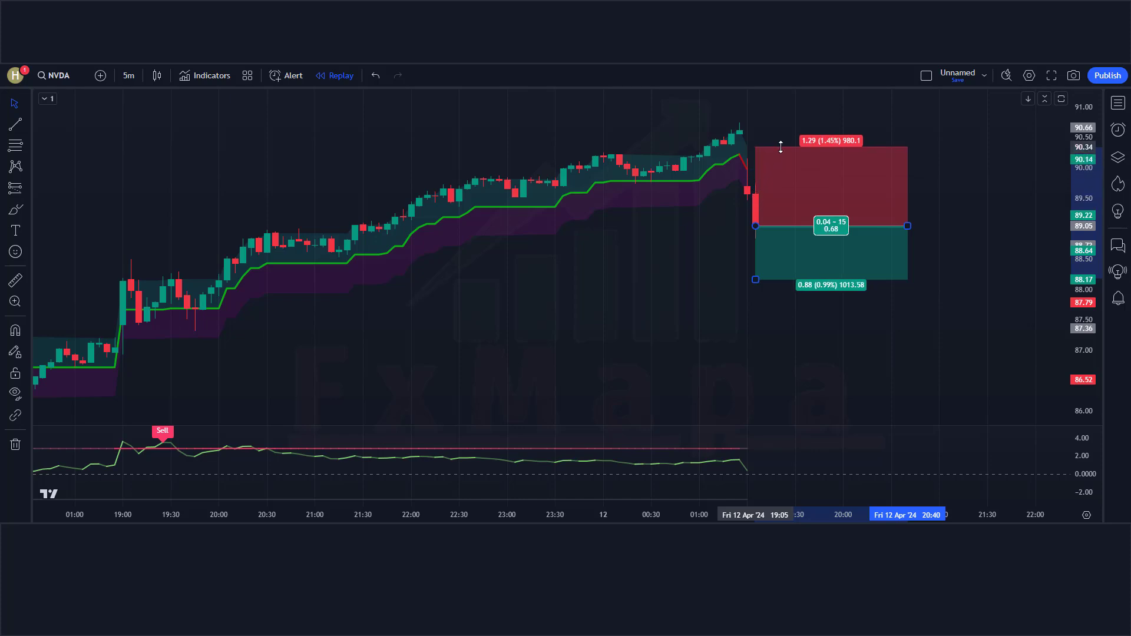
{"action": "left_click_drag", "start_coordinate": [755, 276], "coordinate": [772, 345]}
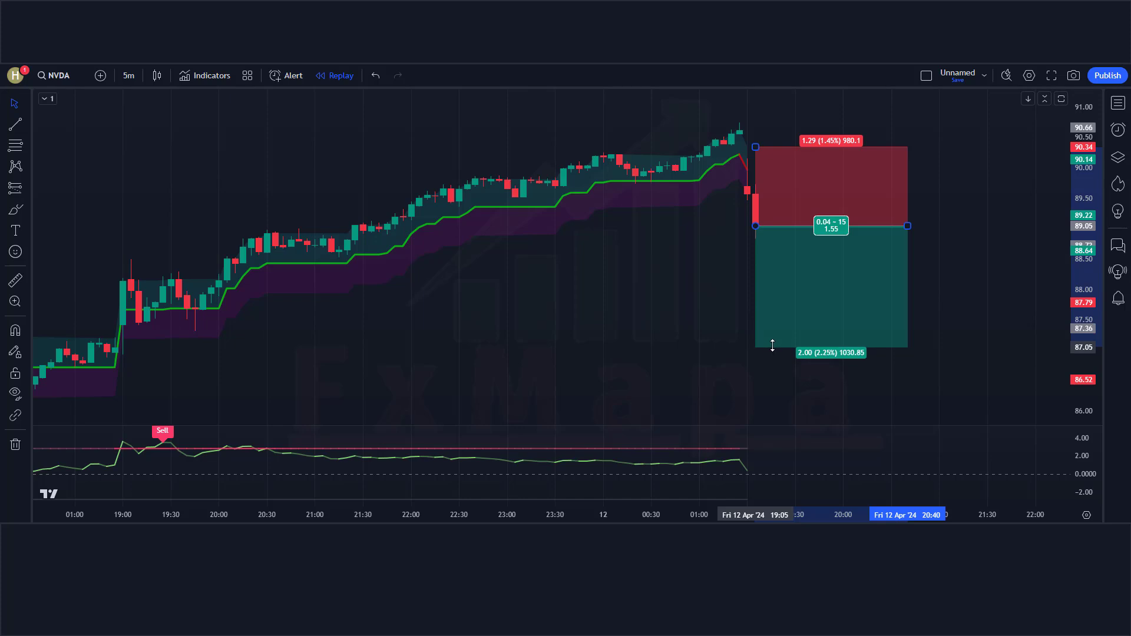
{"action": "left_click", "coordinate": [952, 311]}
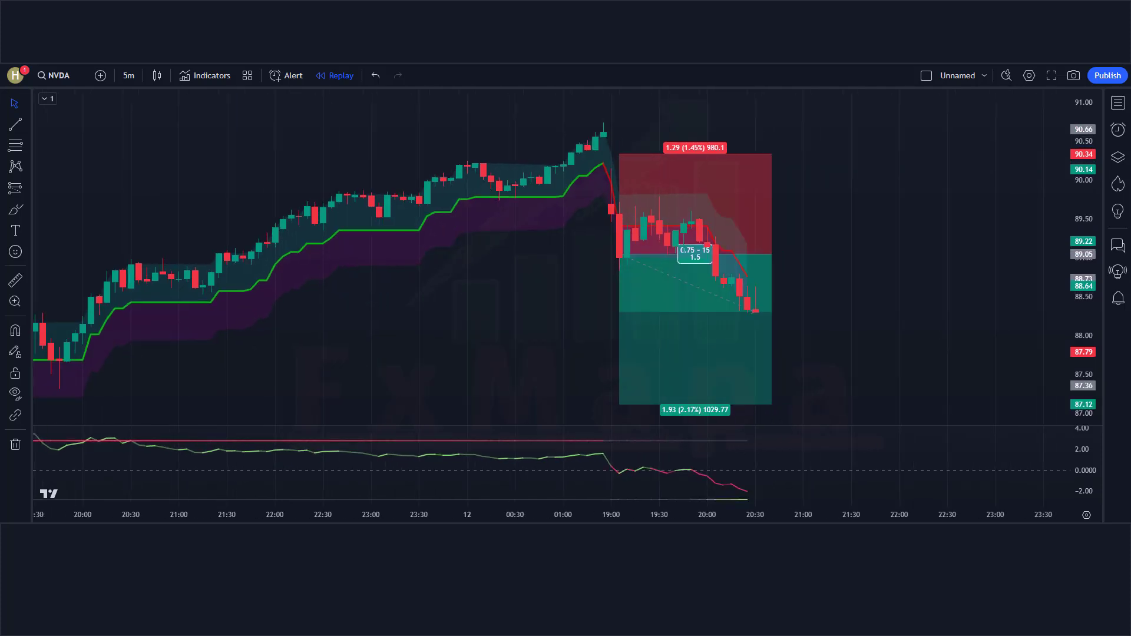
Widen the 89.05 short position over new bars, then trim it to end at the next Sell signal
{"action": "left_click_drag", "start_coordinate": [766, 253], "coordinate": [978, 254]}
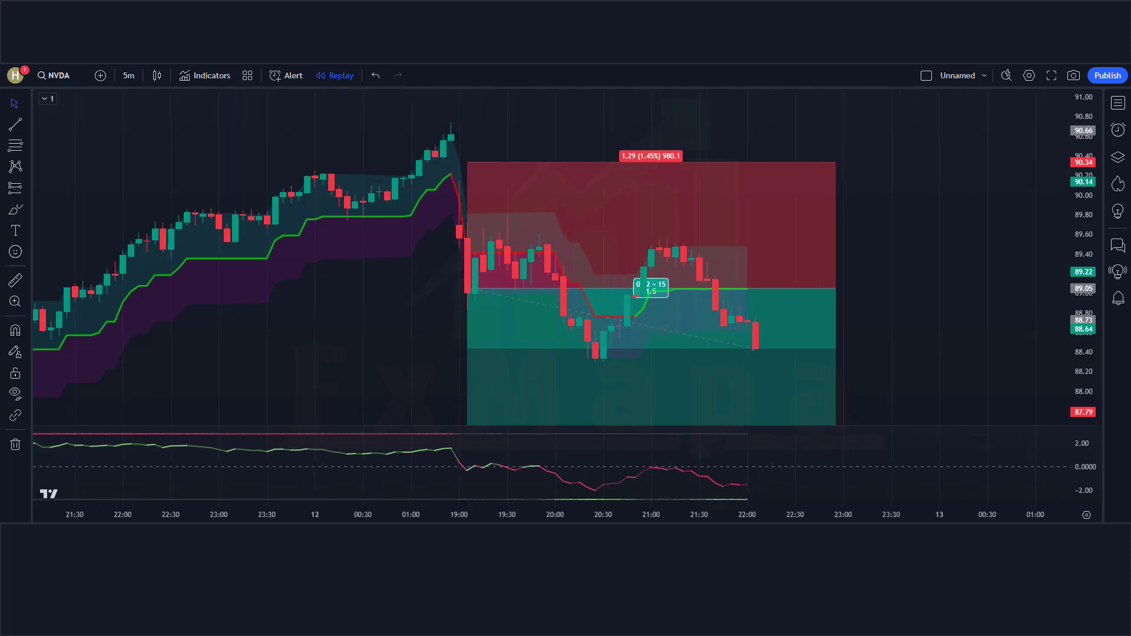
{"action": "left_click_drag", "start_coordinate": [756, 307], "coordinate": [964, 307]}
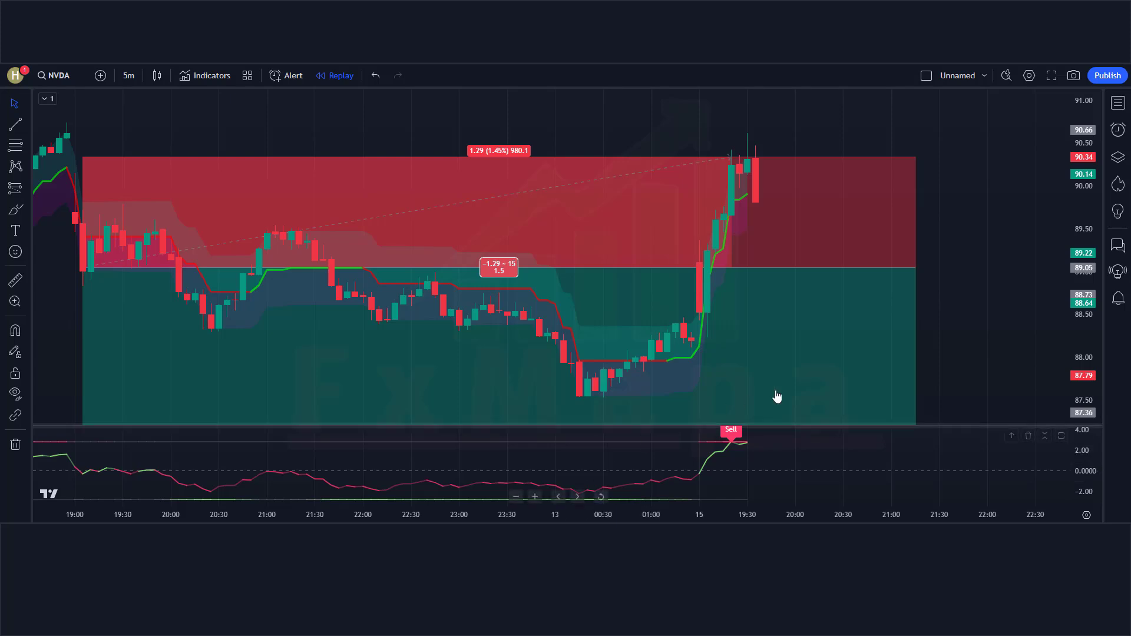
{"action": "left_click_drag", "start_coordinate": [917, 270], "coordinate": [724, 310]}
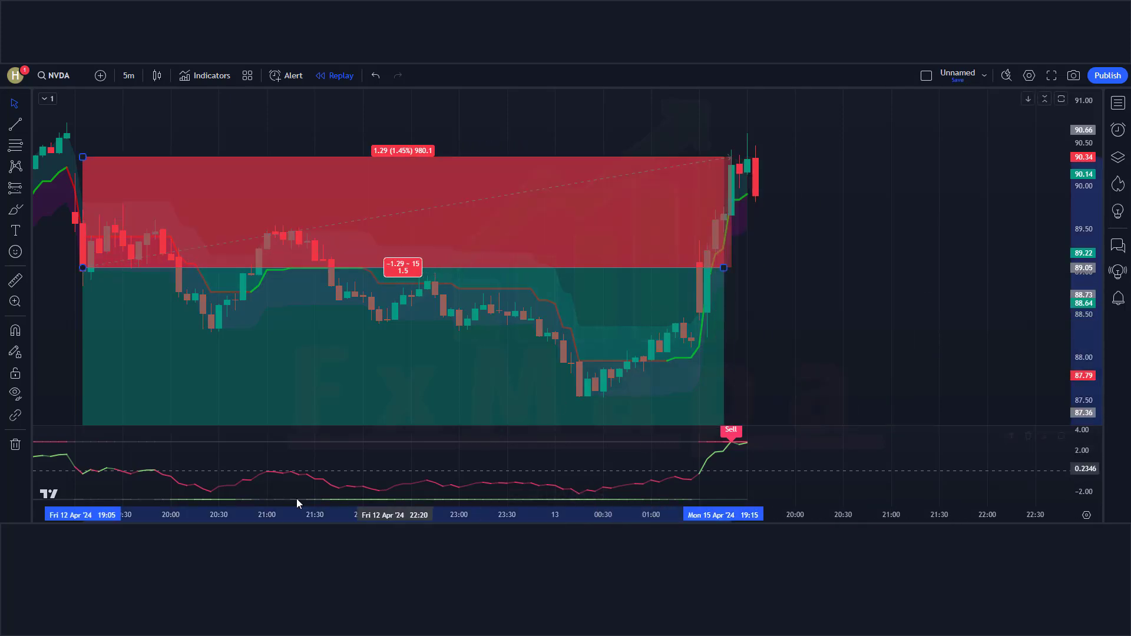
{"action": "left_click", "coordinate": [821, 314]}
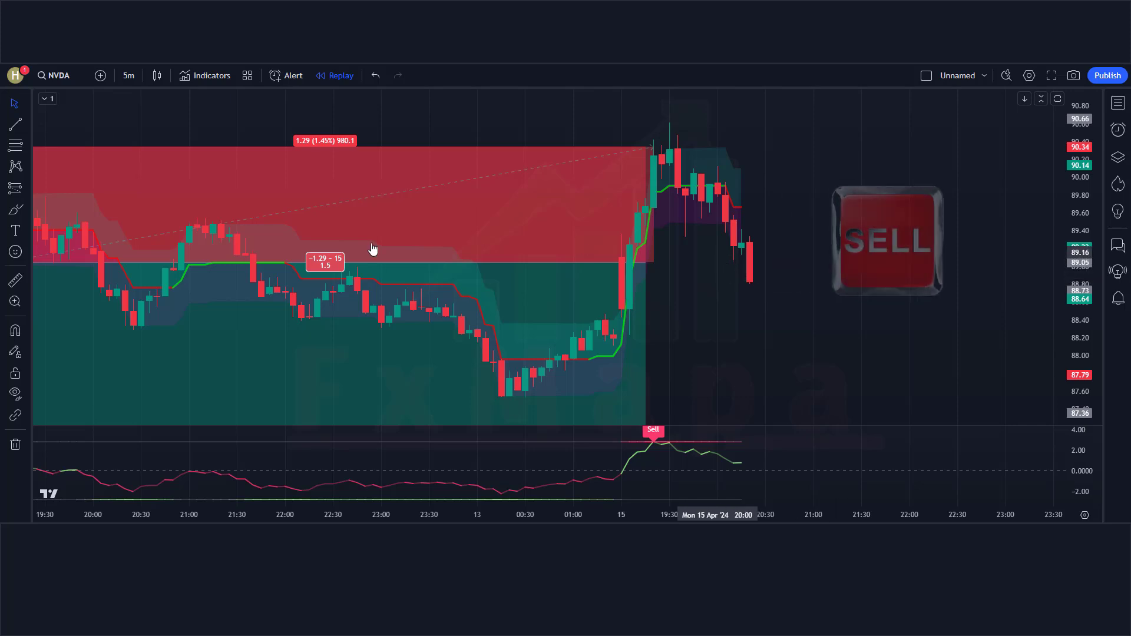
Place a short position at the latest candle's 88.85 entry with stop 90.11 and target 86.95
{"action": "left_click", "coordinate": [27, 184]}
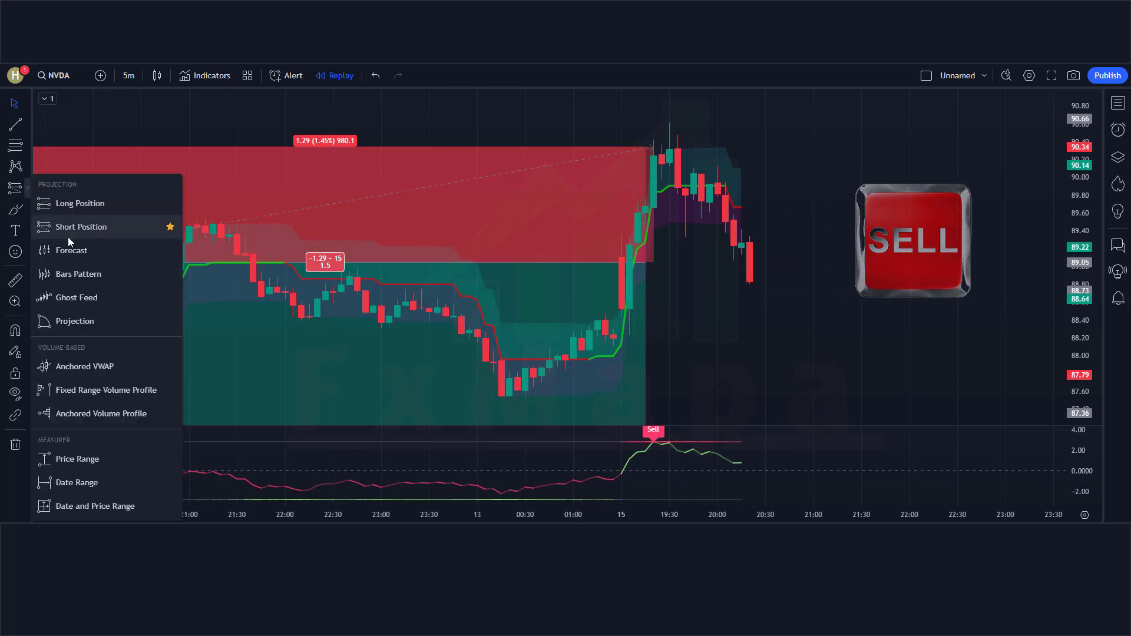
{"action": "left_click", "coordinate": [69, 236]}
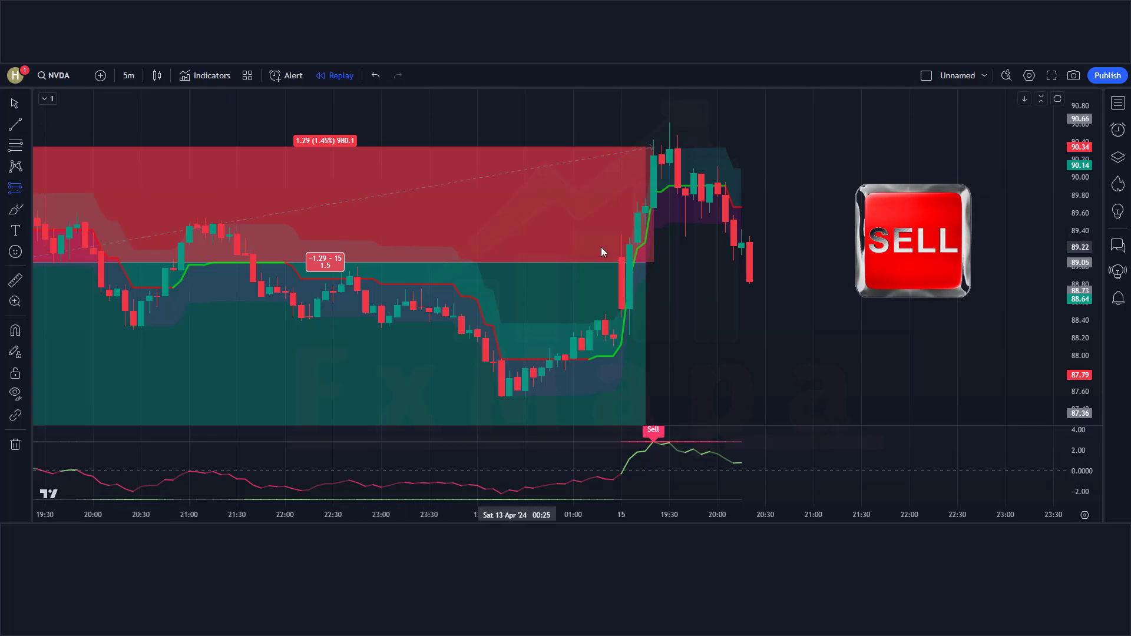
{"action": "left_click", "coordinate": [748, 280]}
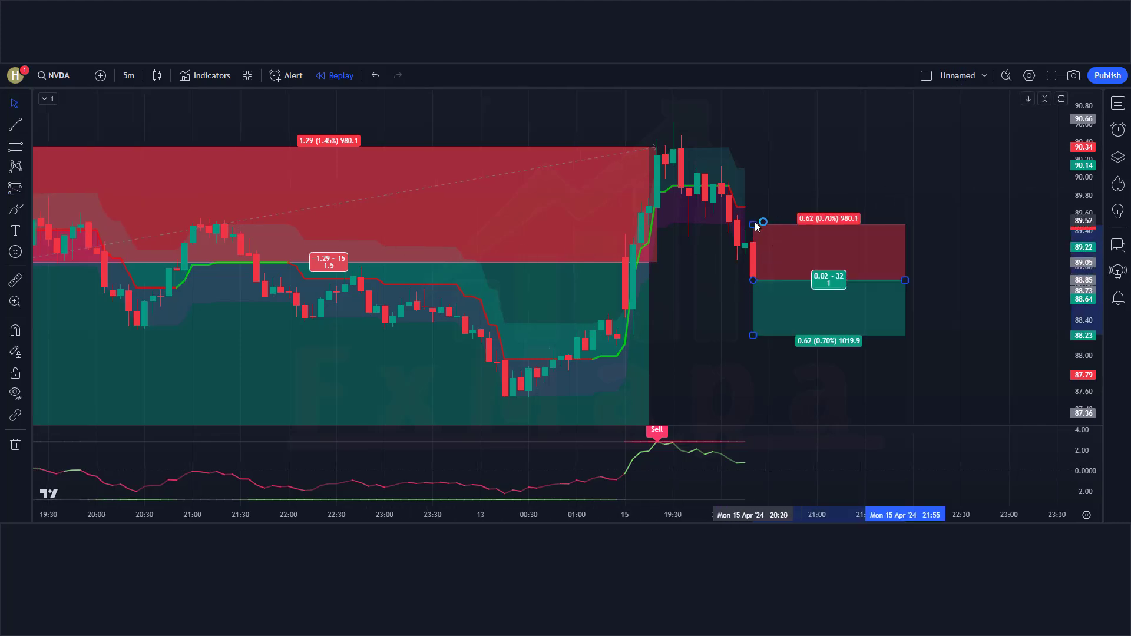
{"action": "left_click_drag", "start_coordinate": [754, 222], "coordinate": [769, 168]}
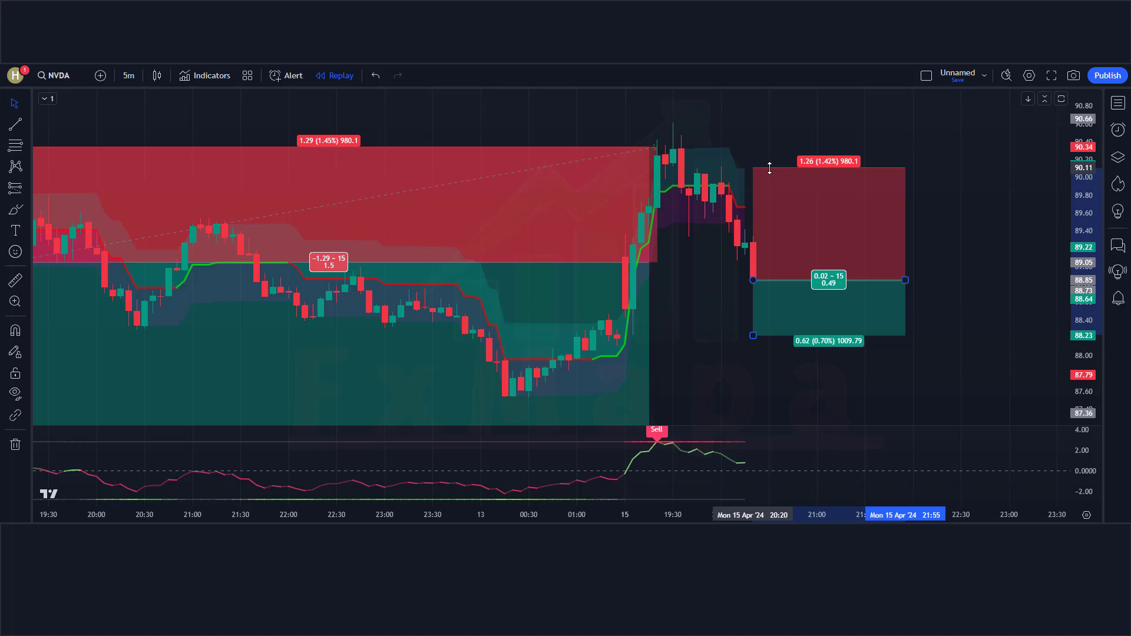
{"action": "left_click_drag", "start_coordinate": [755, 335], "coordinate": [758, 421]}
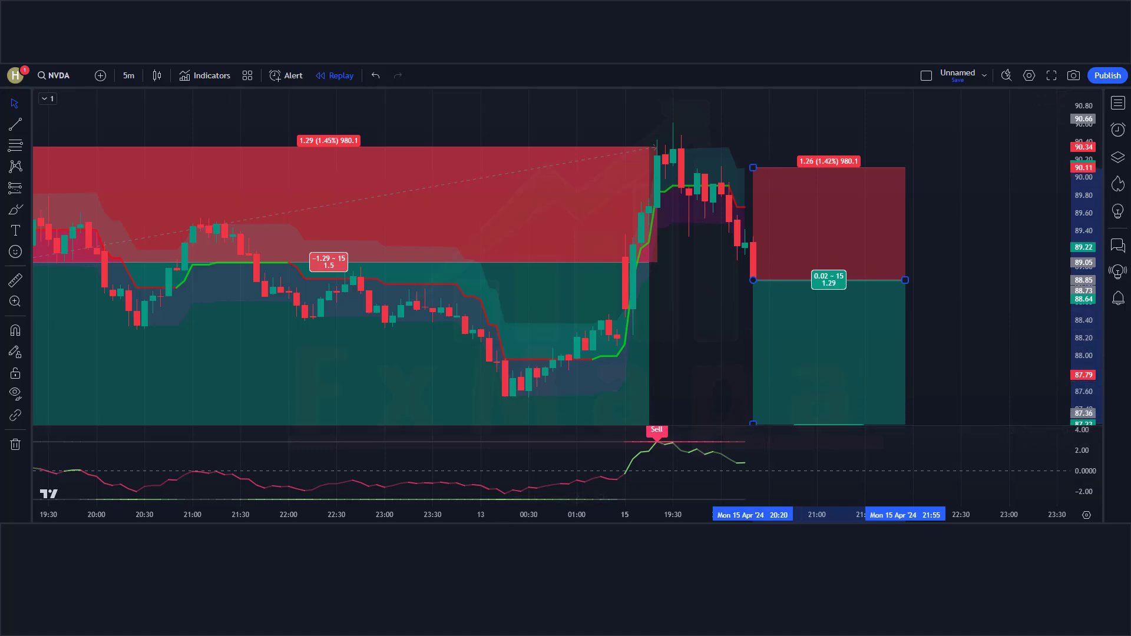
{"action": "left_click", "coordinate": [683, 376]}
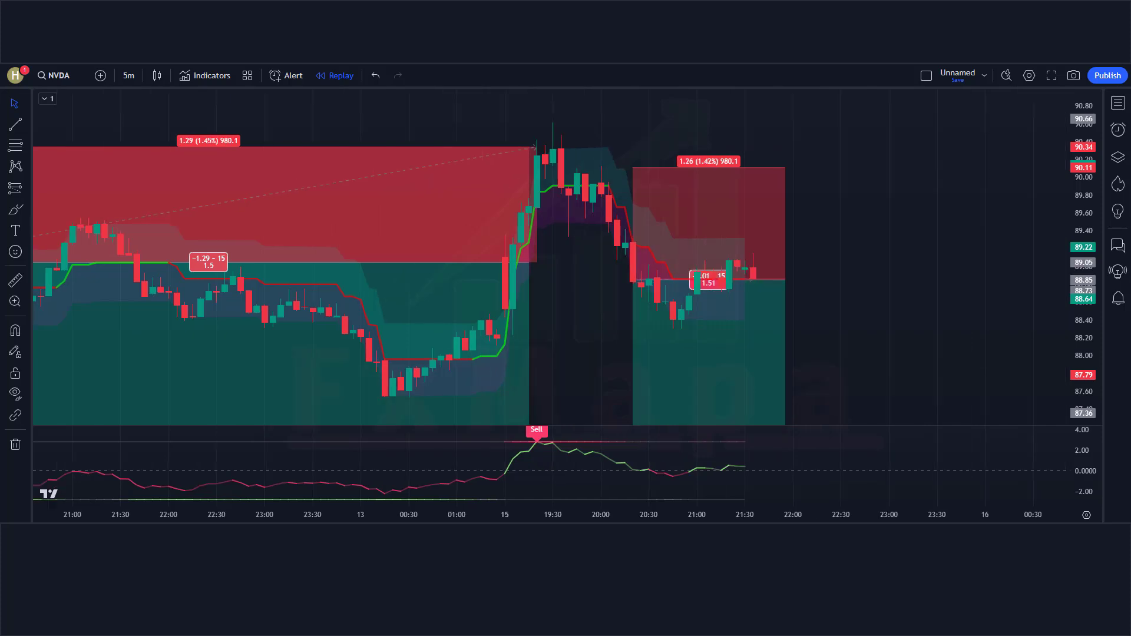
Resize the short position box to span the new bars, ending where the target was hit
{"action": "left_click_drag", "start_coordinate": [761, 282], "coordinate": [977, 282]}
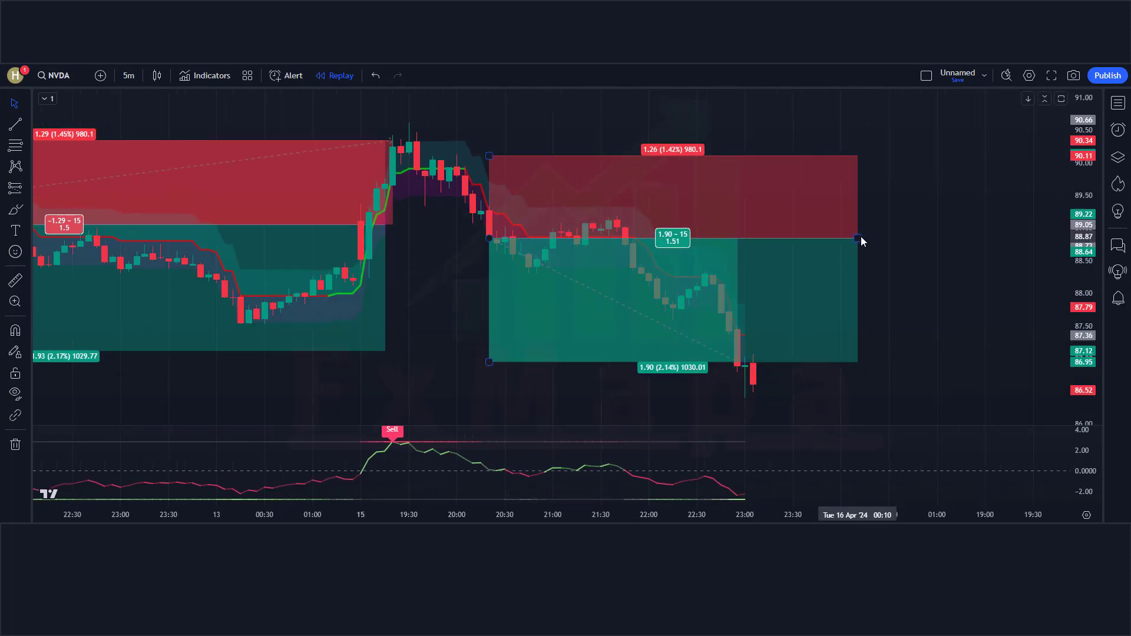
{"action": "left_click_drag", "start_coordinate": [861, 239], "coordinate": [736, 259]}
{"action": "left_click", "coordinate": [923, 271]}
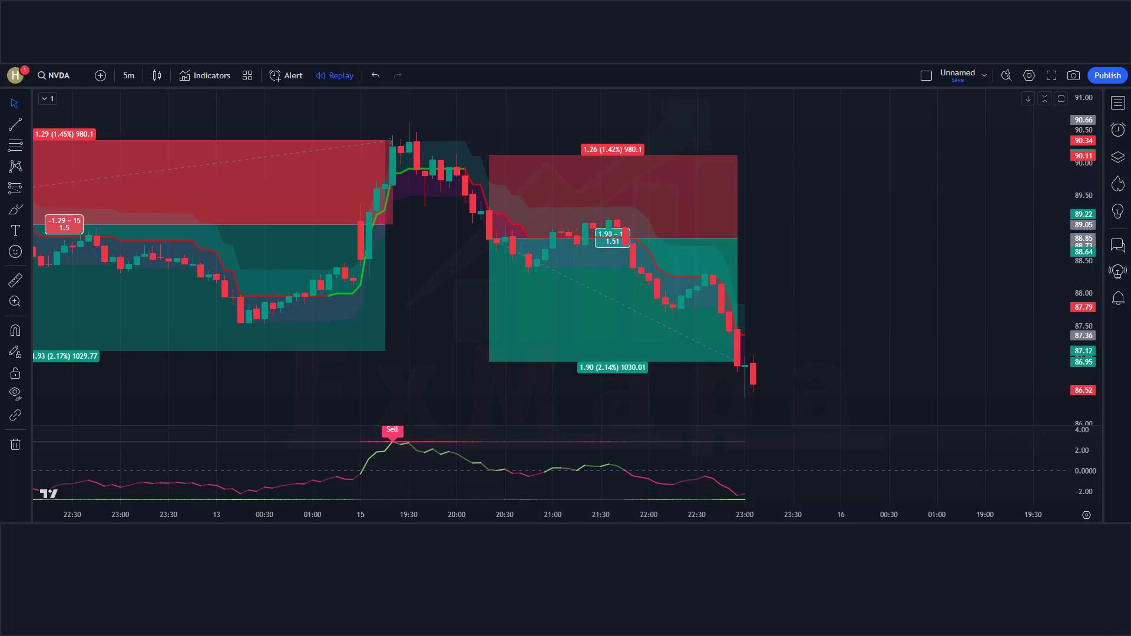